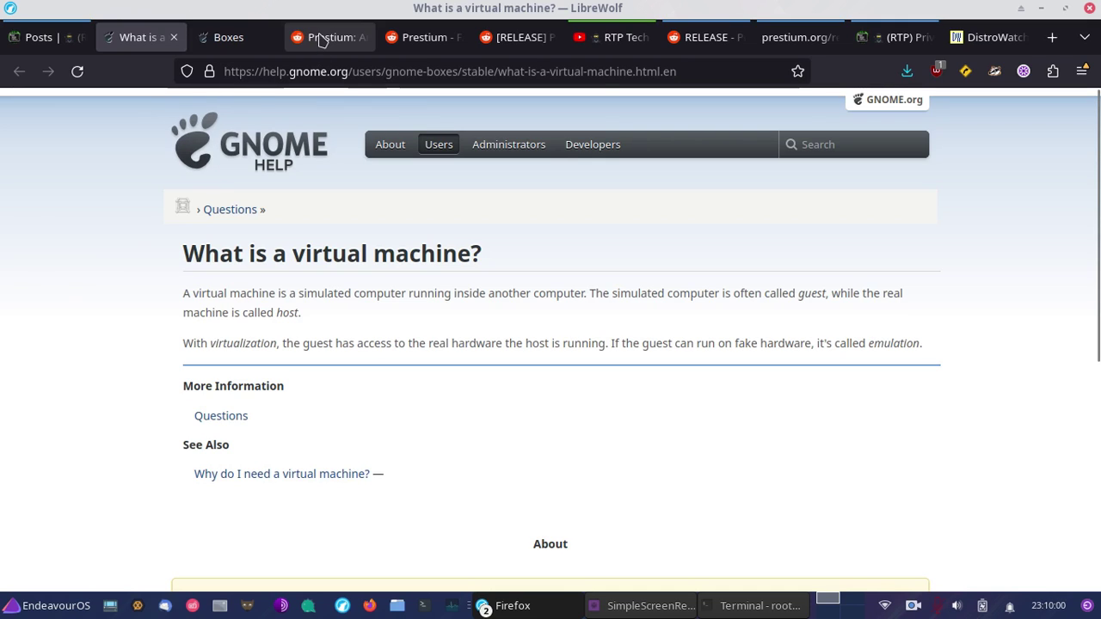
# Step: Switch to the r/Prestium community page and scroll back to its top
pyautogui.click(316, 38)
pyautogui.scroll(10, 439, 423)
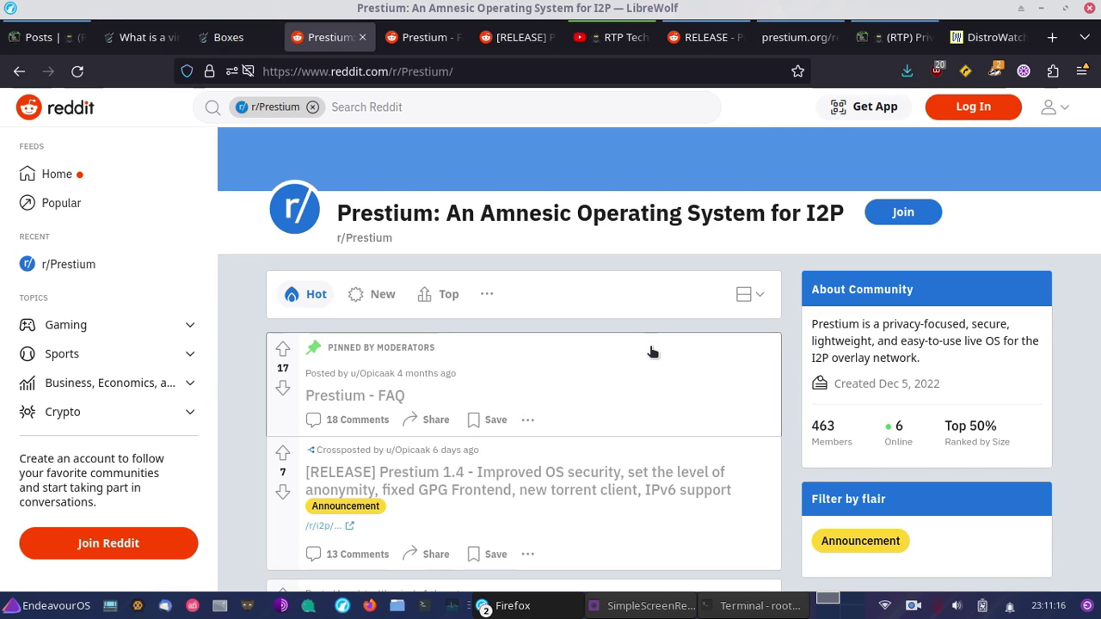
# Step: Open the RTP Privacy Tech Tips creator's post list and scroll through it
pyautogui.click(879, 34)
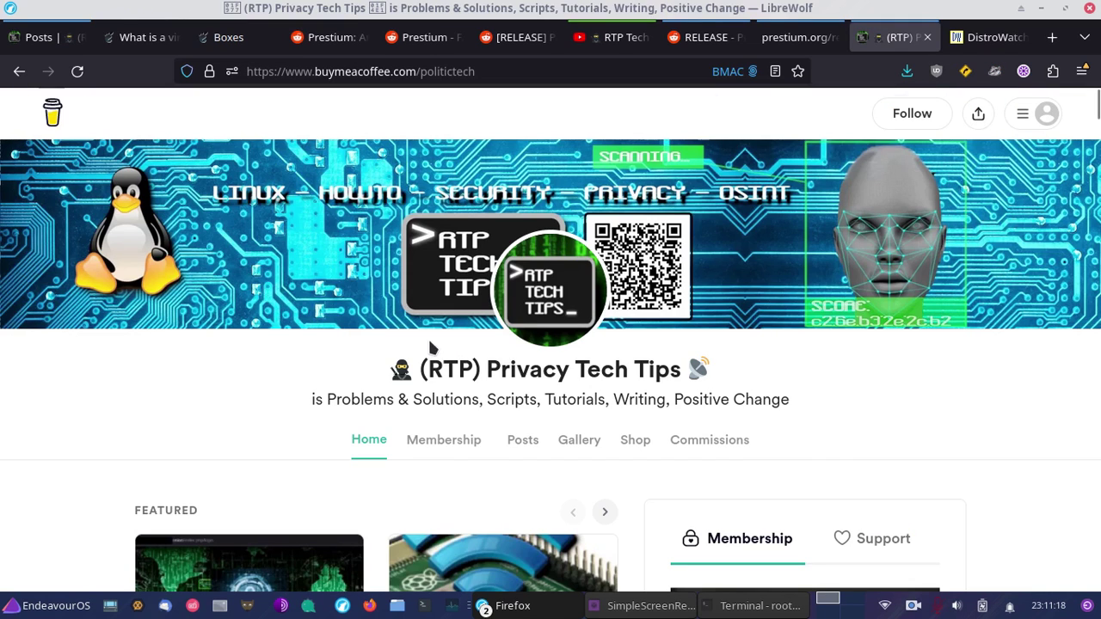
pyautogui.click(520, 440)
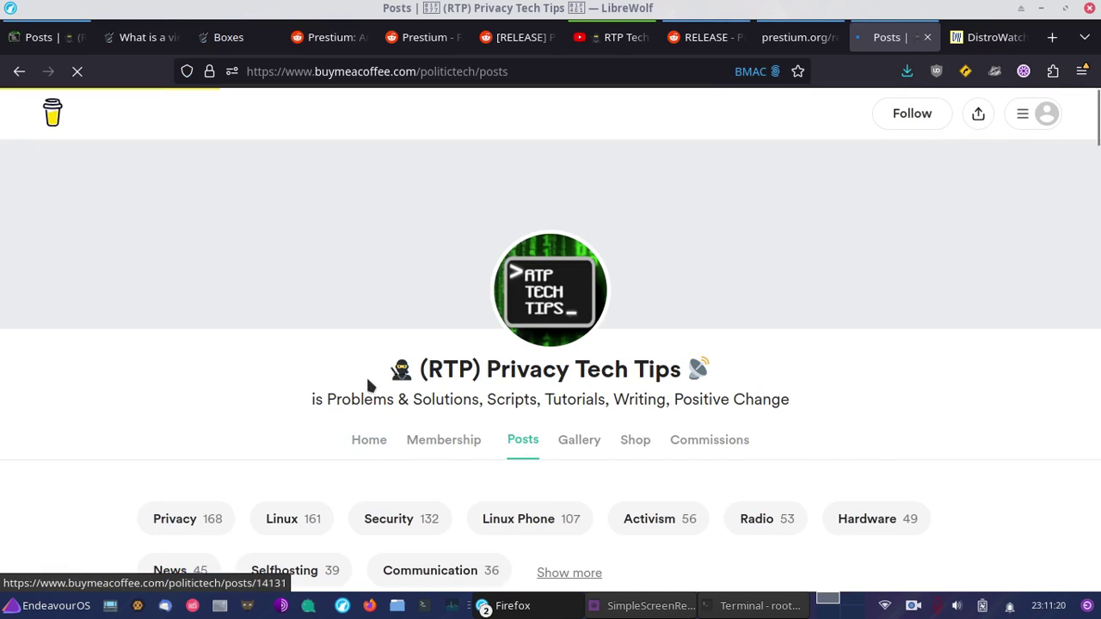
pyautogui.scroll(-5, 95, 342)
pyautogui.scroll(-1, 172, 425)
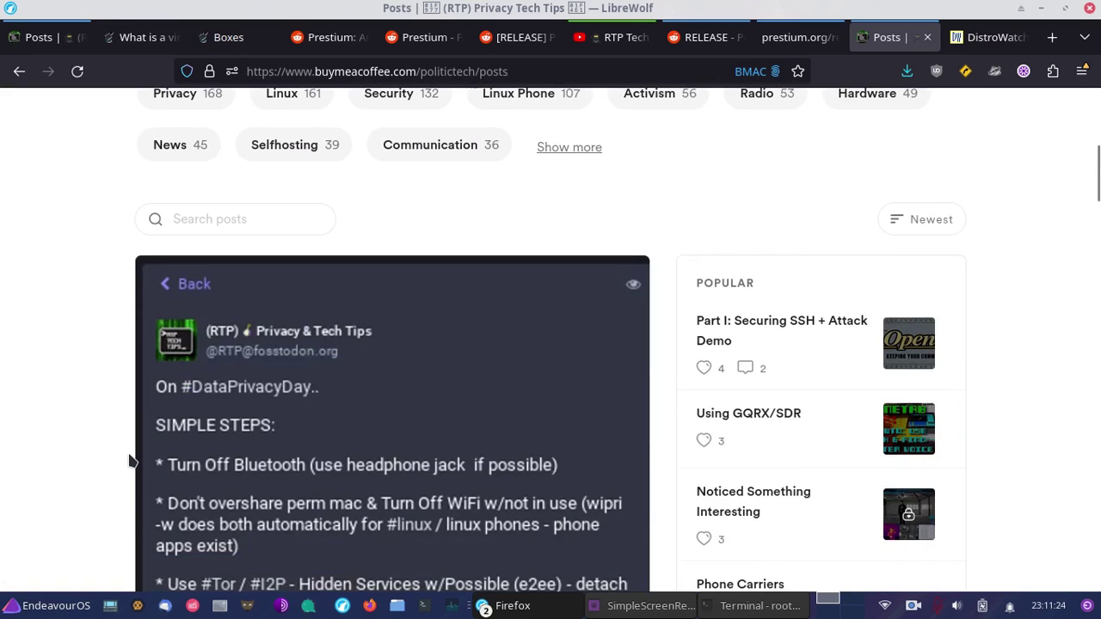
pyautogui.scroll(-12, 129, 462)
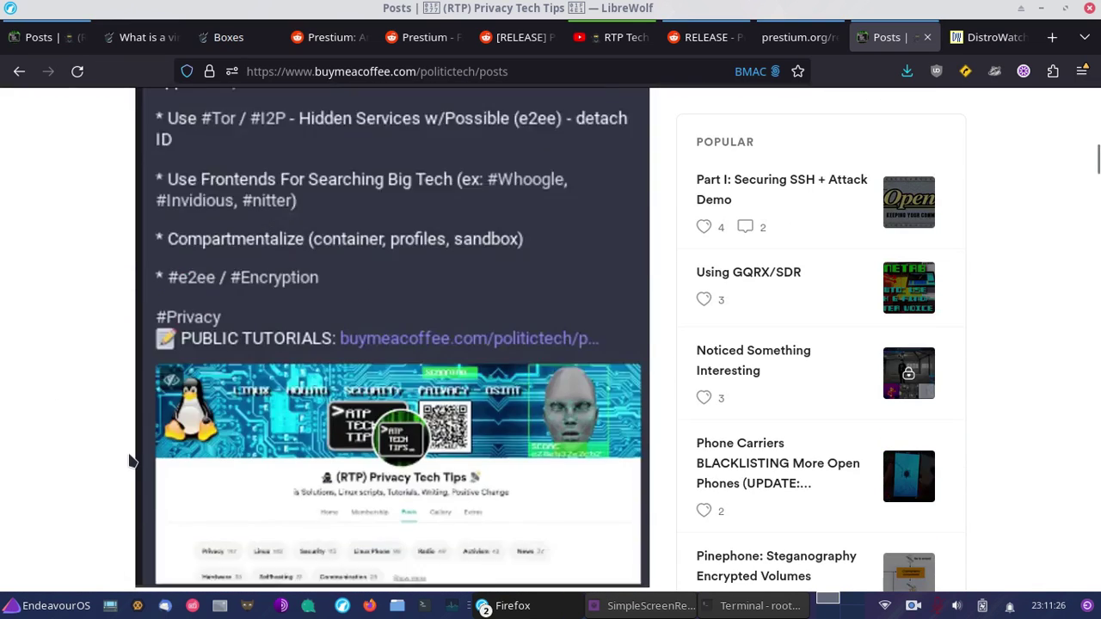
pyautogui.scroll(-3, 52, 413)
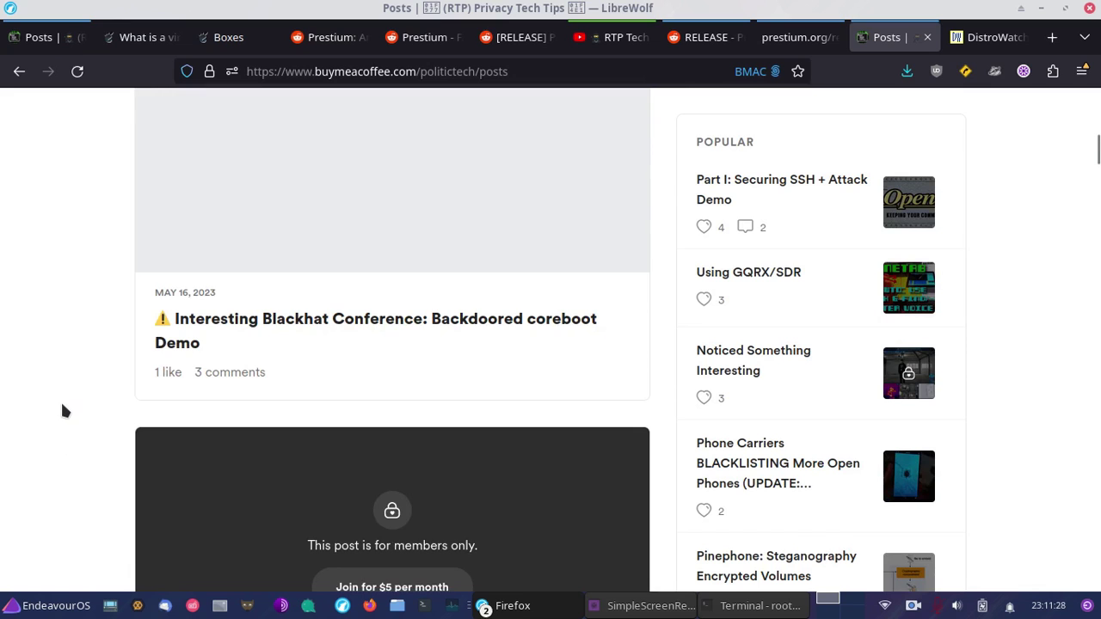
pyautogui.scroll(15, 62, 411)
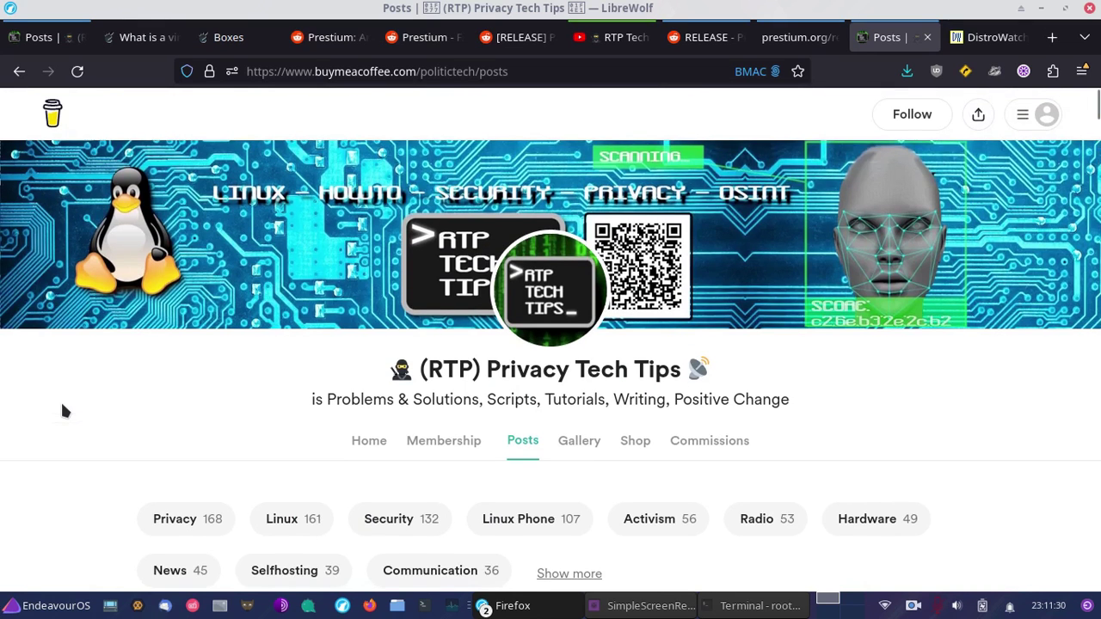
pyautogui.scroll(-3, 62, 411)
# Step: Search the posts for 'i2p' and scroll through the results
pyautogui.click(241, 423)
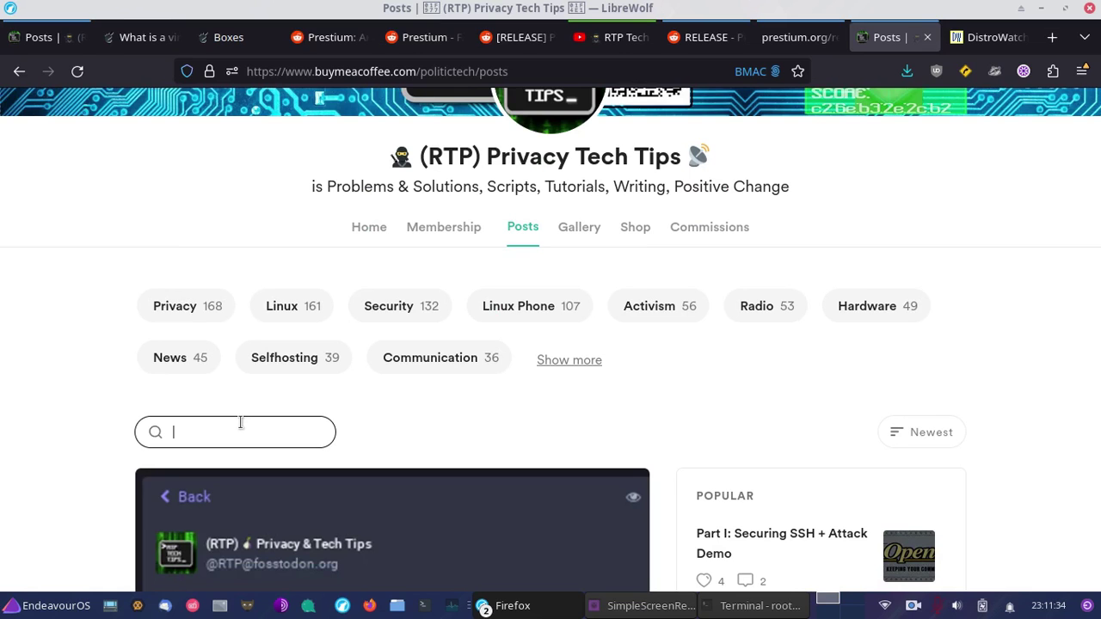
pyautogui.write('i2p')
pyautogui.scroll(-3, 103, 321)
pyautogui.scroll(-4, 175, 391)
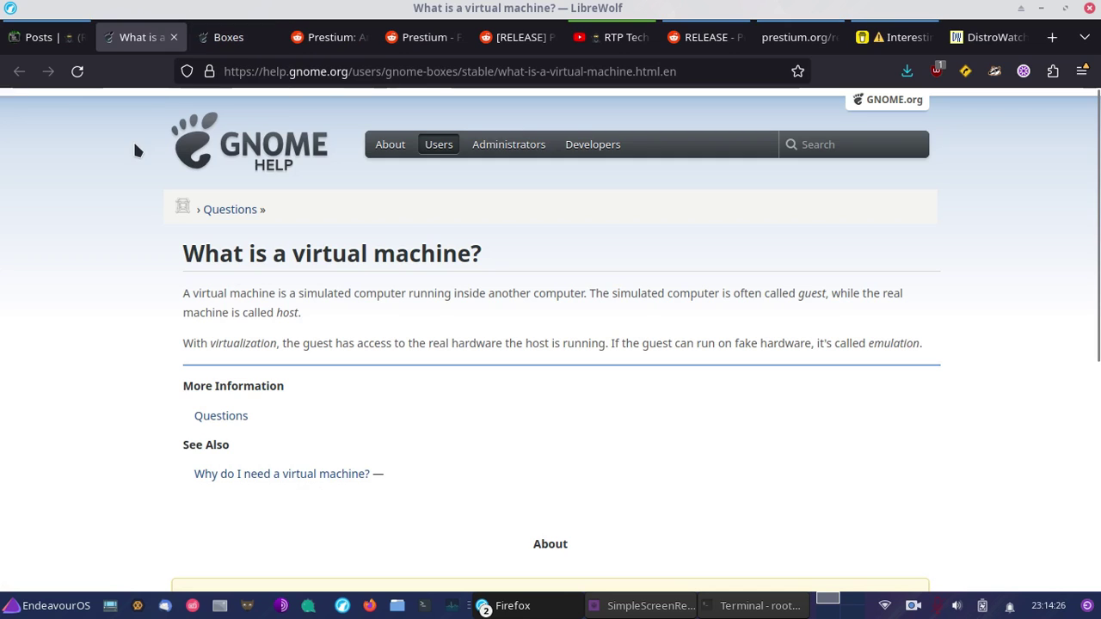
# Step: Switch to the GNOME Help Boxes page
pyautogui.click(232, 37)
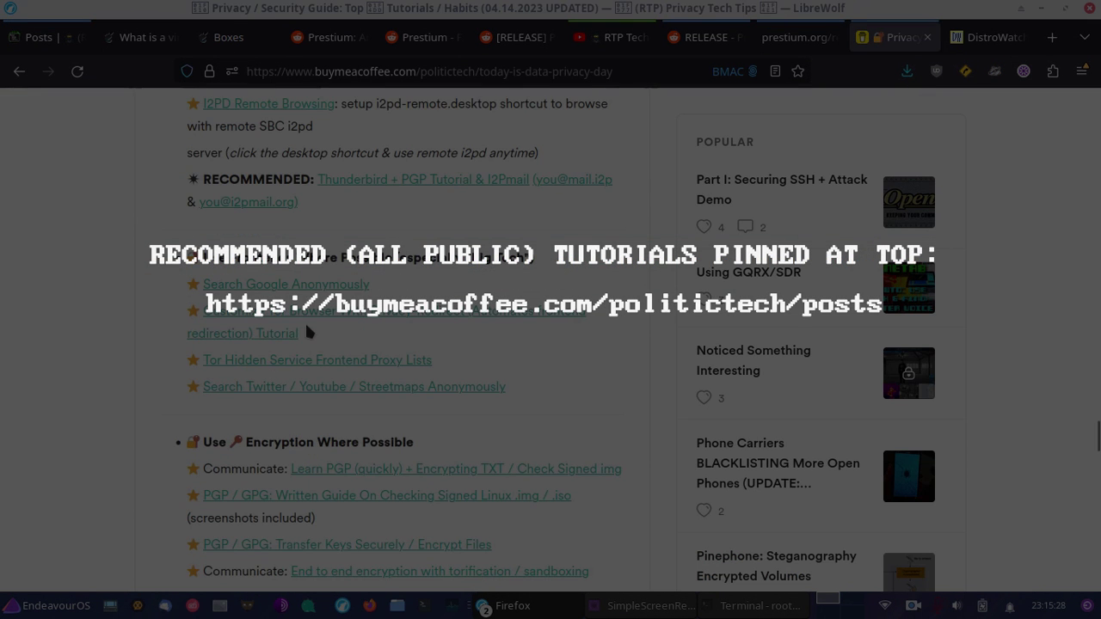
# Step: Scroll through the Privacy / Security Guide post, then switch to the GNOME Help Boxes page
pyautogui.scroll(-5, 305, 321)
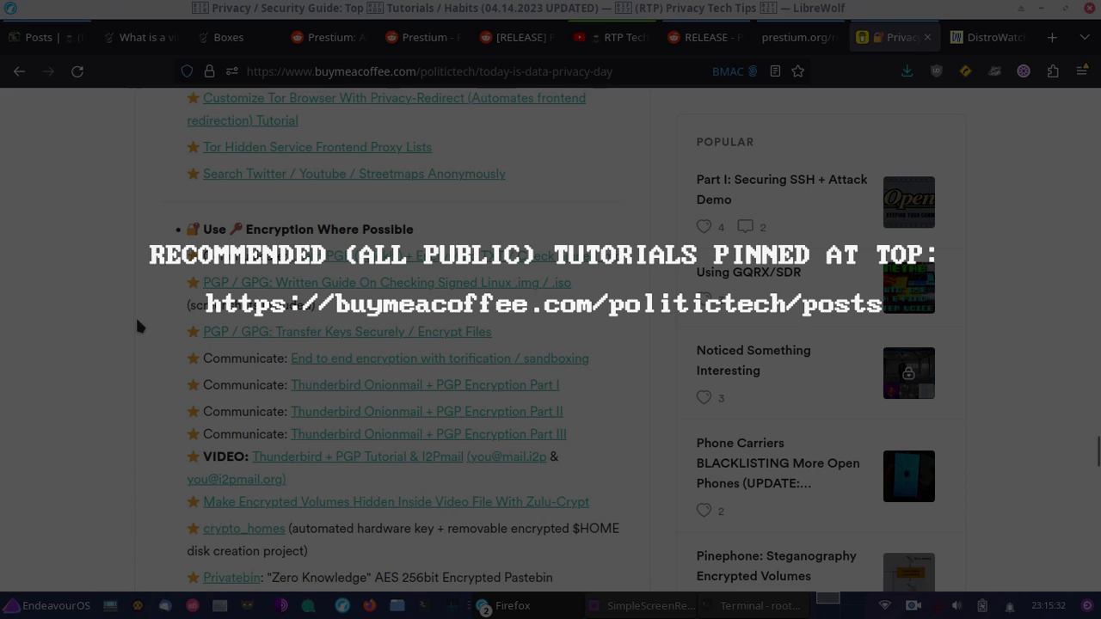
pyautogui.scroll(10, 150, 376)
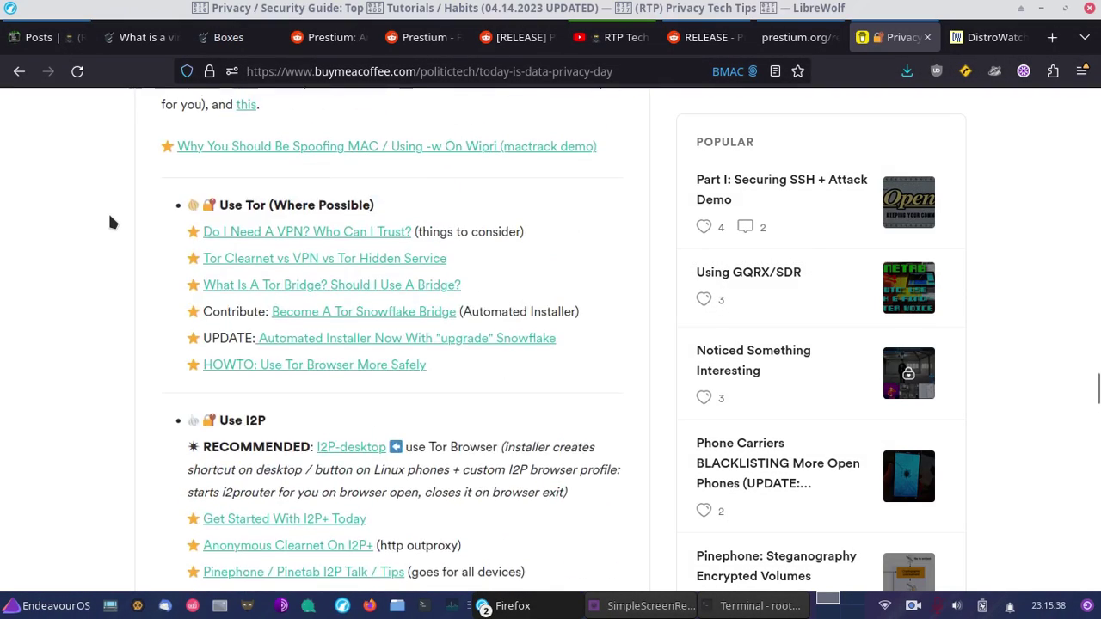
pyautogui.scroll(15, 109, 222)
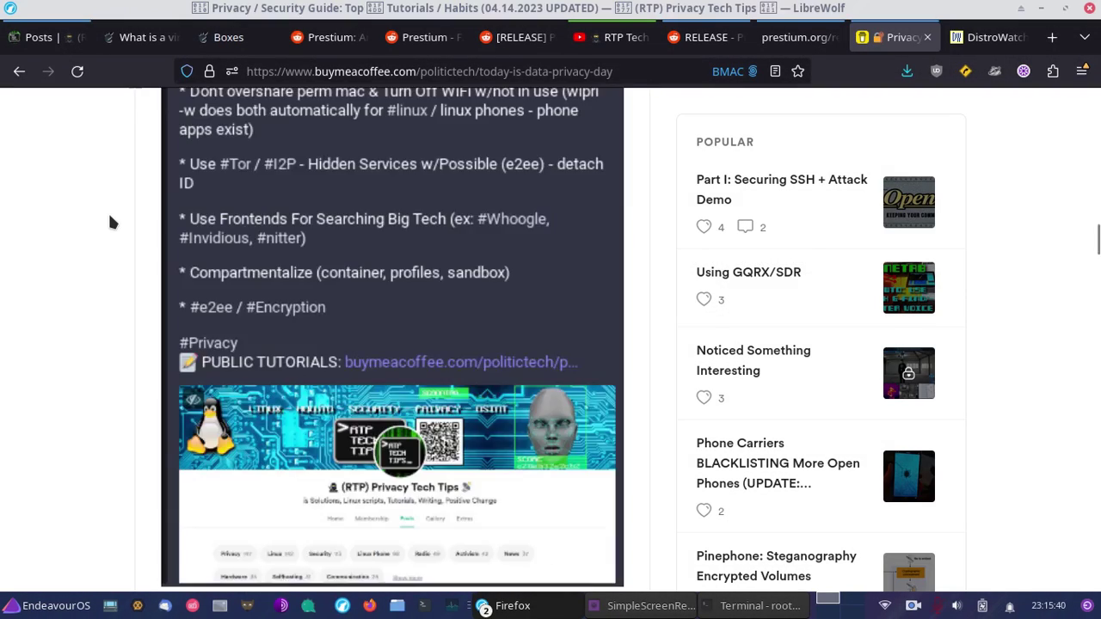
pyautogui.click(197, 50)
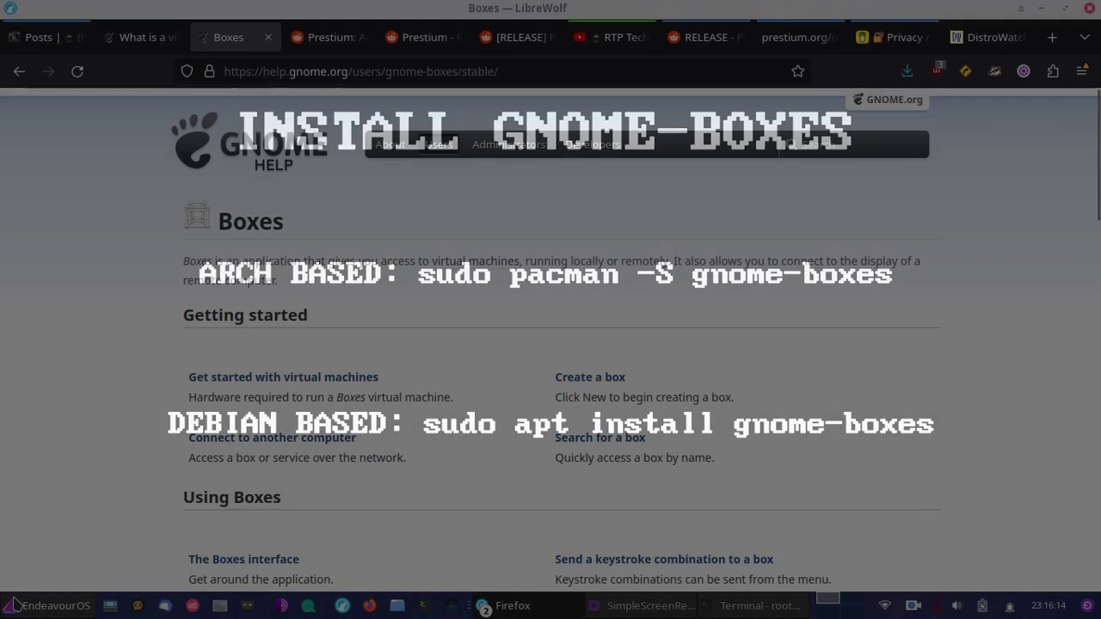
# Step: Search the Whisker Menu for 'box' and launch GNOME Boxes
pyautogui.click(14, 605)
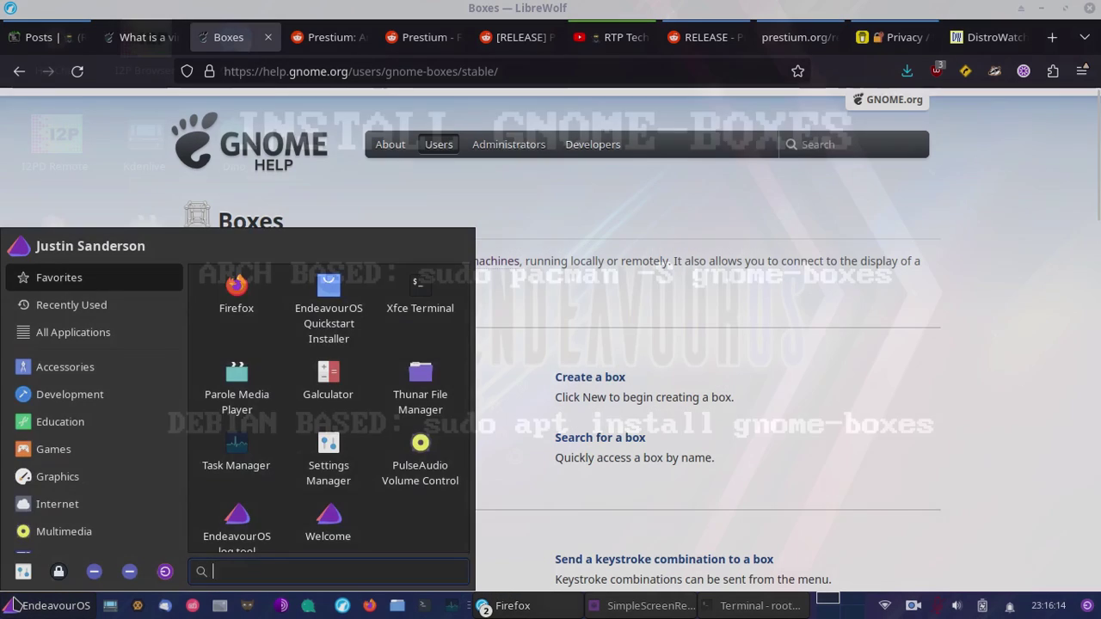
pyautogui.write('box')
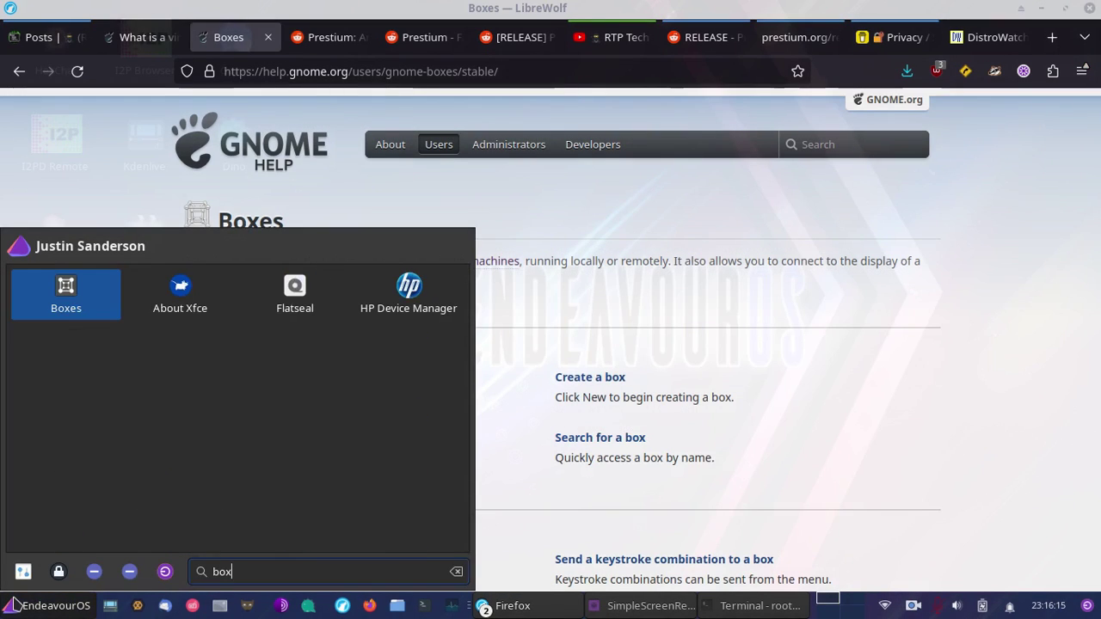
pyautogui.click(51, 311)
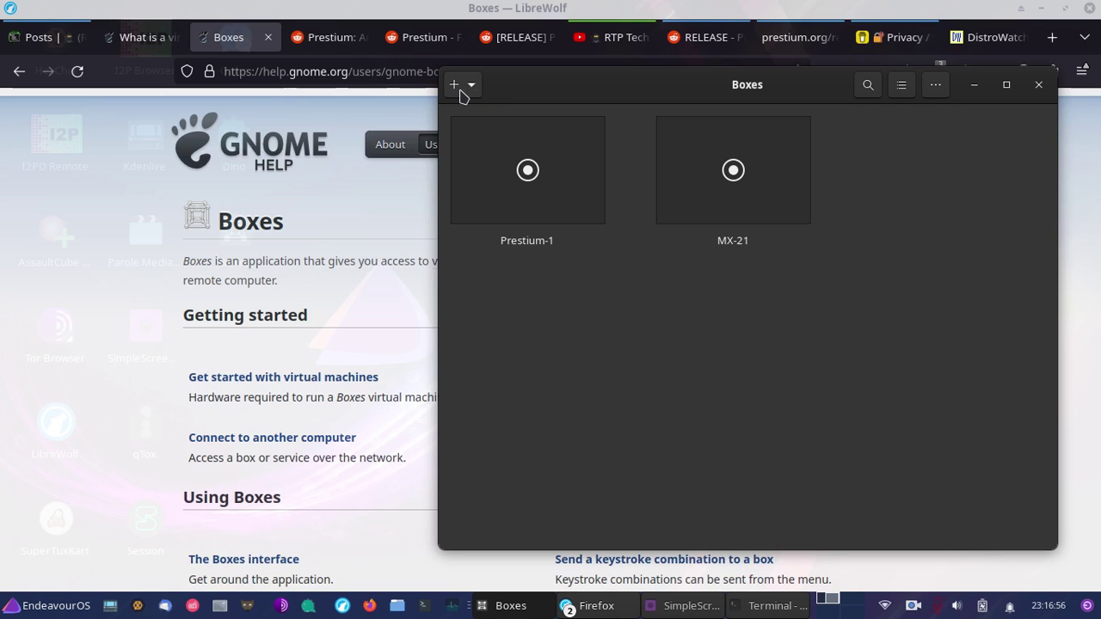
# Step: View the new-VM options in Boxes, then show the DistroWatch tab in LibreWolf
pyautogui.click(461, 89)
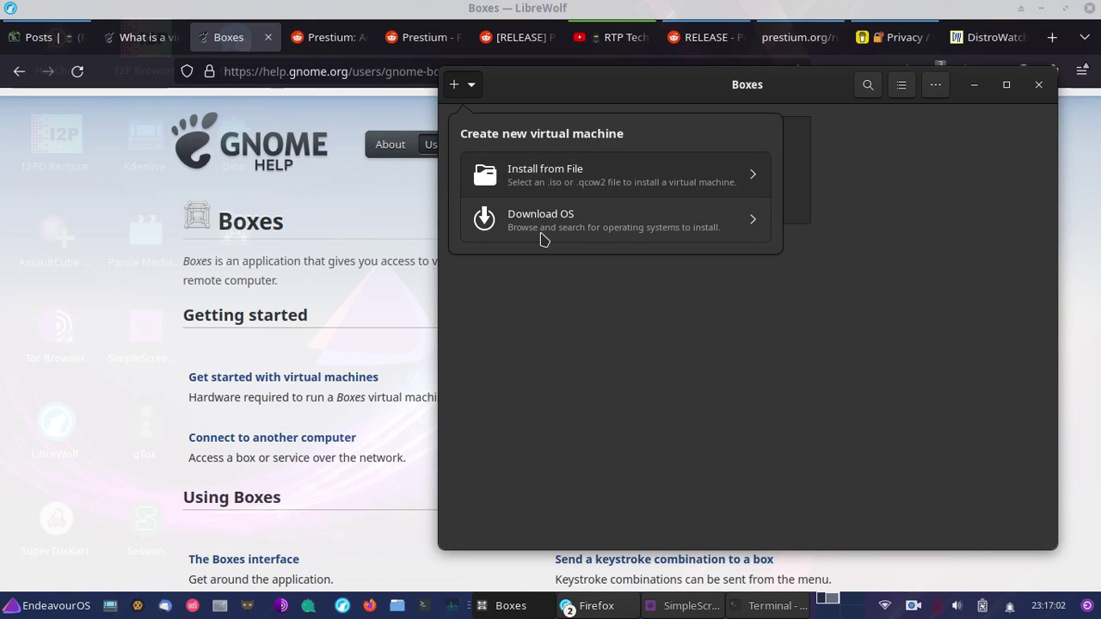
pyautogui.click(969, 8)
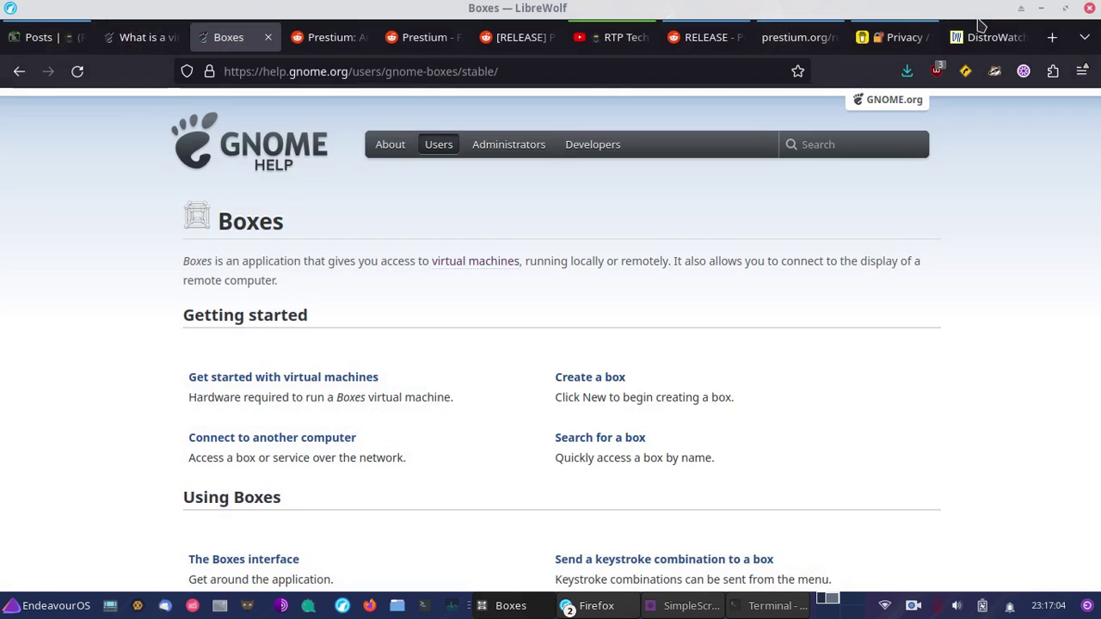
pyautogui.click(980, 37)
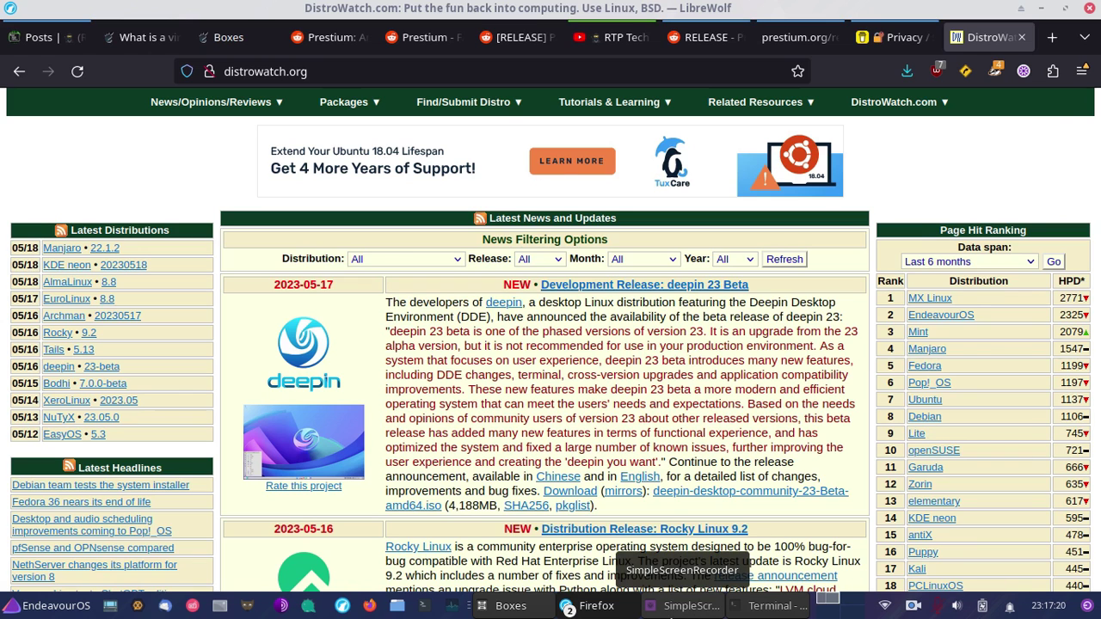
# Step: Bring Boxes forward, then put LibreWolf back on the r/Prestium page
pyautogui.click(499, 606)
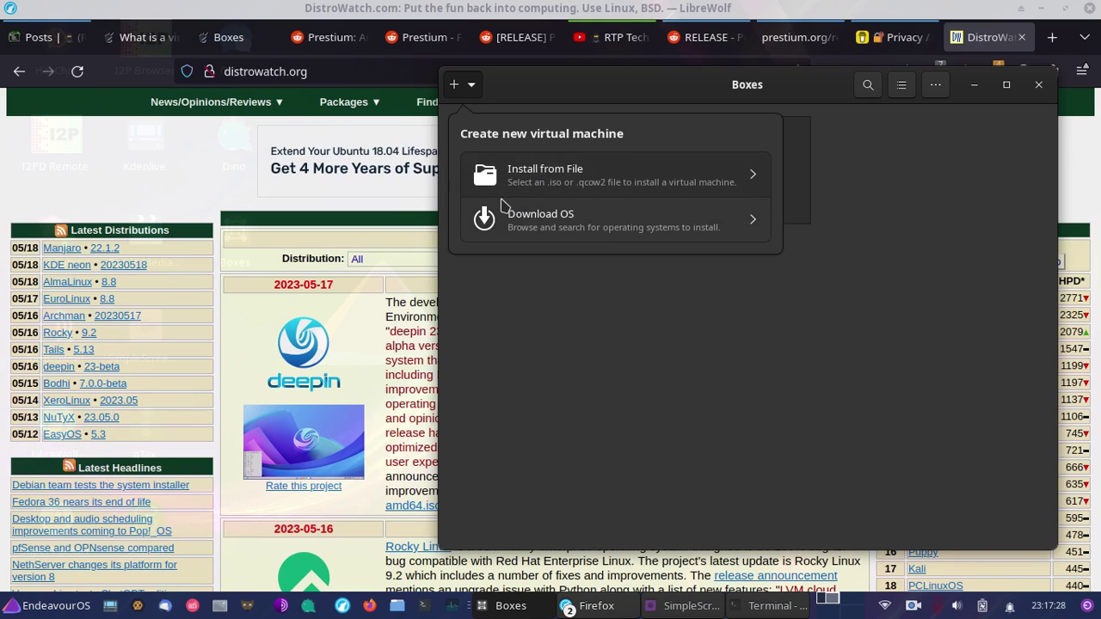
pyautogui.click(304, 40)
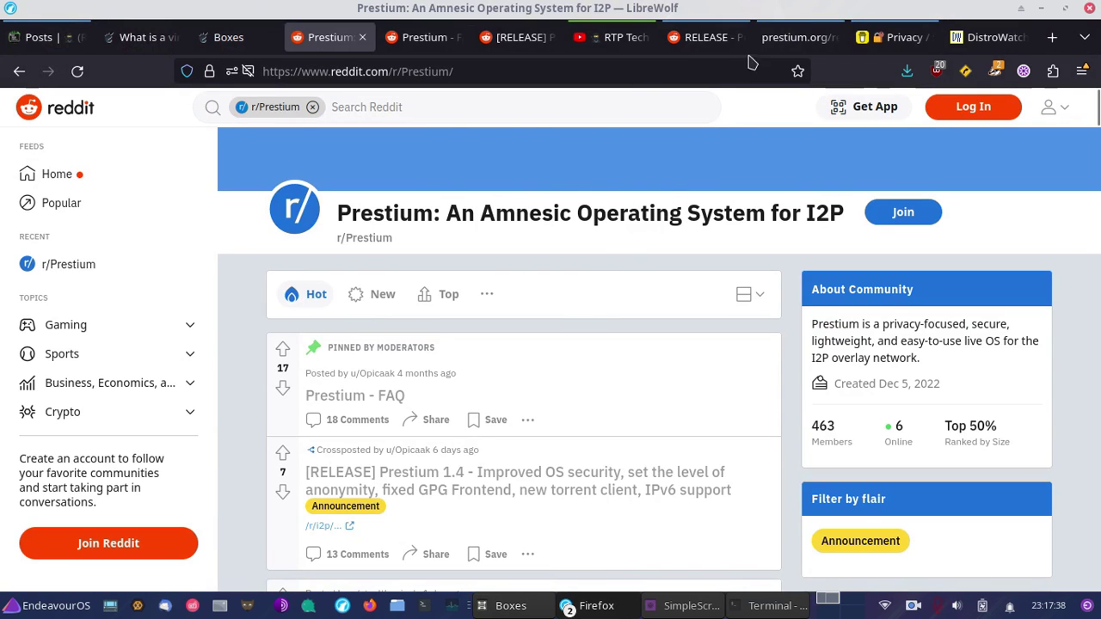
# Step: View the Prestium 1.4.1 hash.txt, then go back to the release index
pyautogui.click(786, 37)
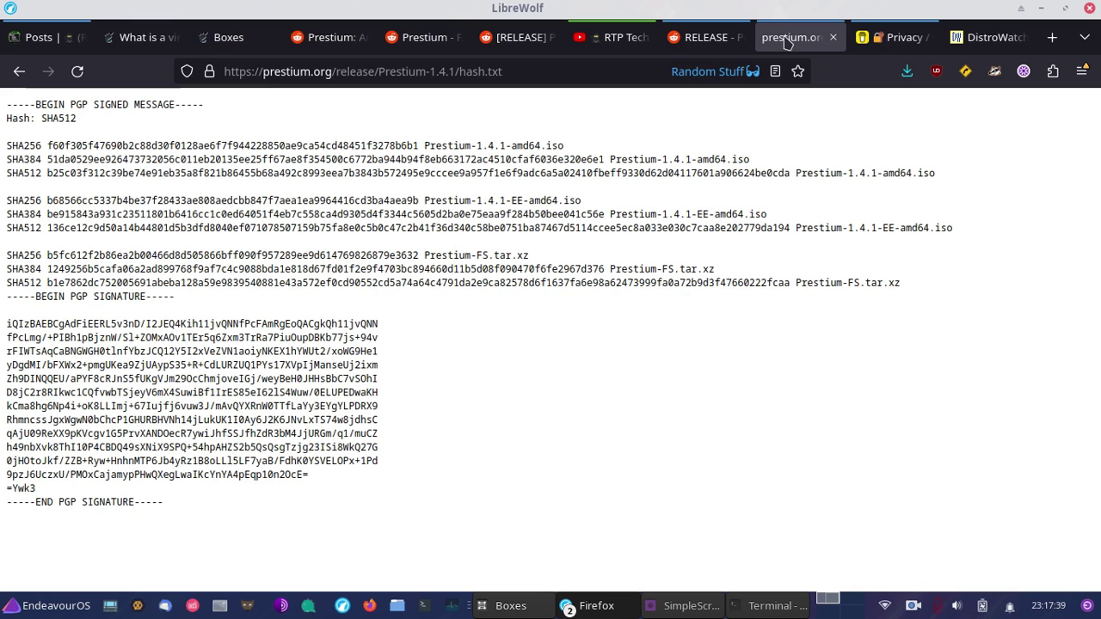
pyautogui.click(19, 72)
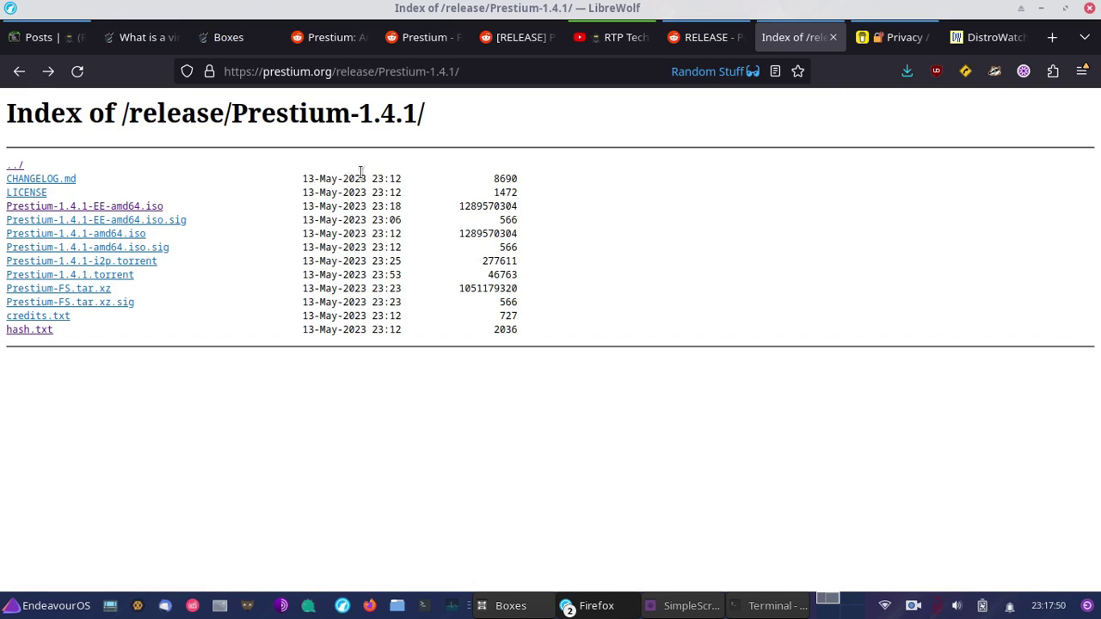
# Step: Start a new Boxes VM from a local ISO, then close the media chooser unused
pyautogui.click(507, 606)
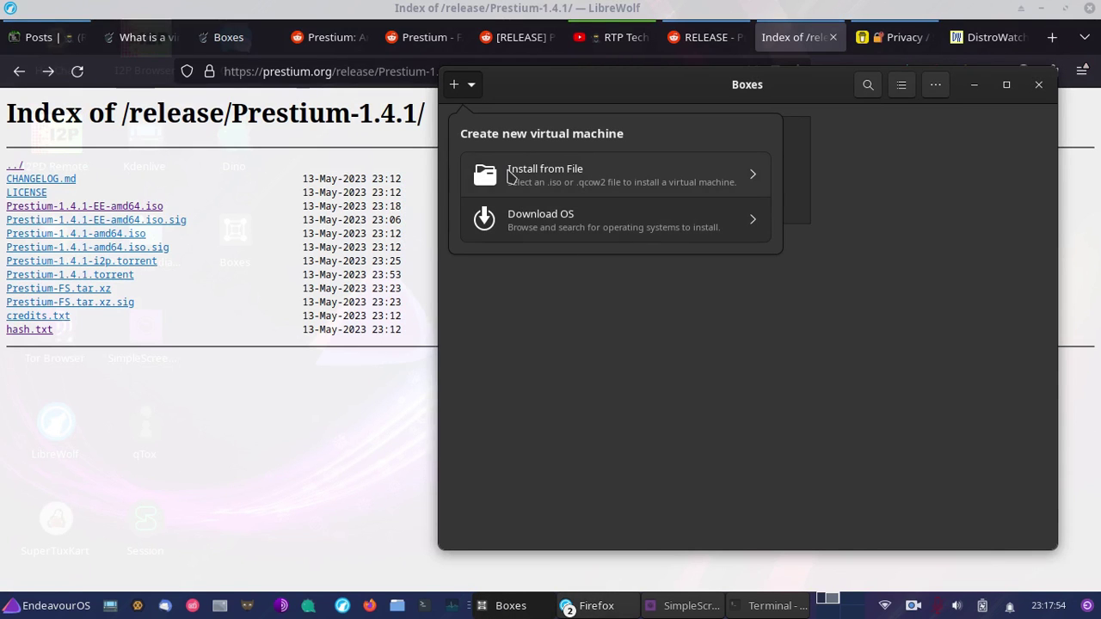
pyautogui.click(474, 86)
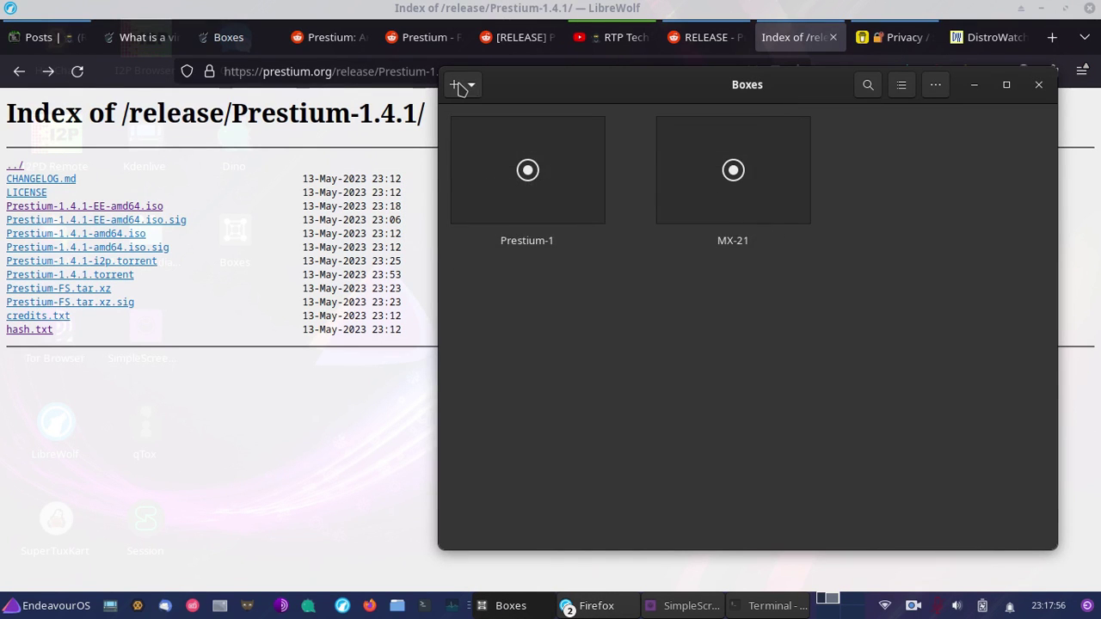
pyautogui.click(459, 85)
pyautogui.click(533, 171)
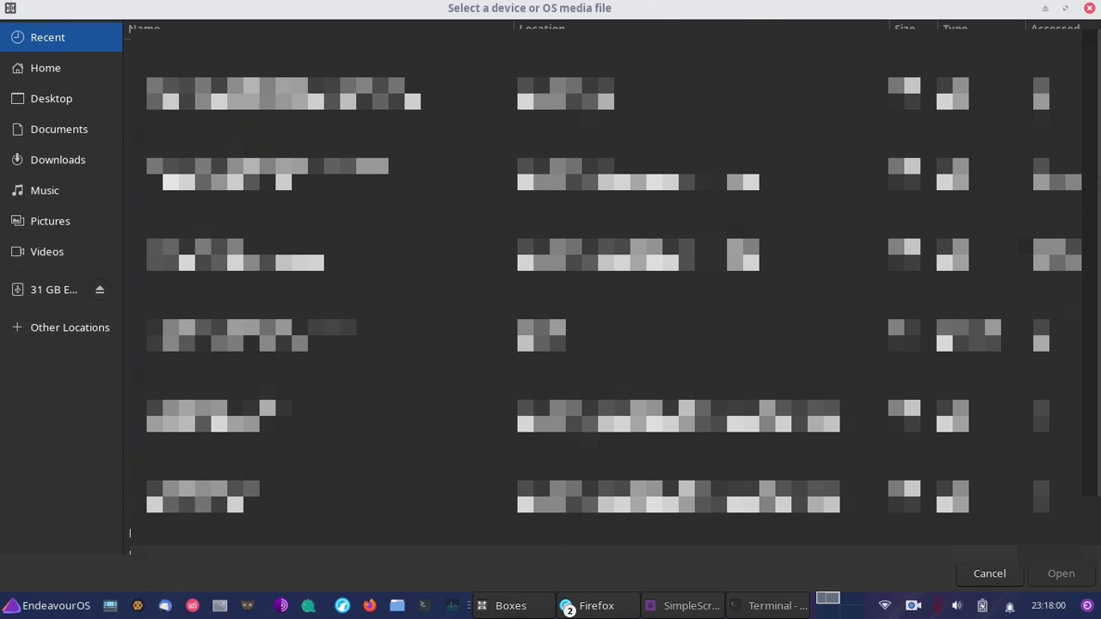
pyautogui.click(236, 67)
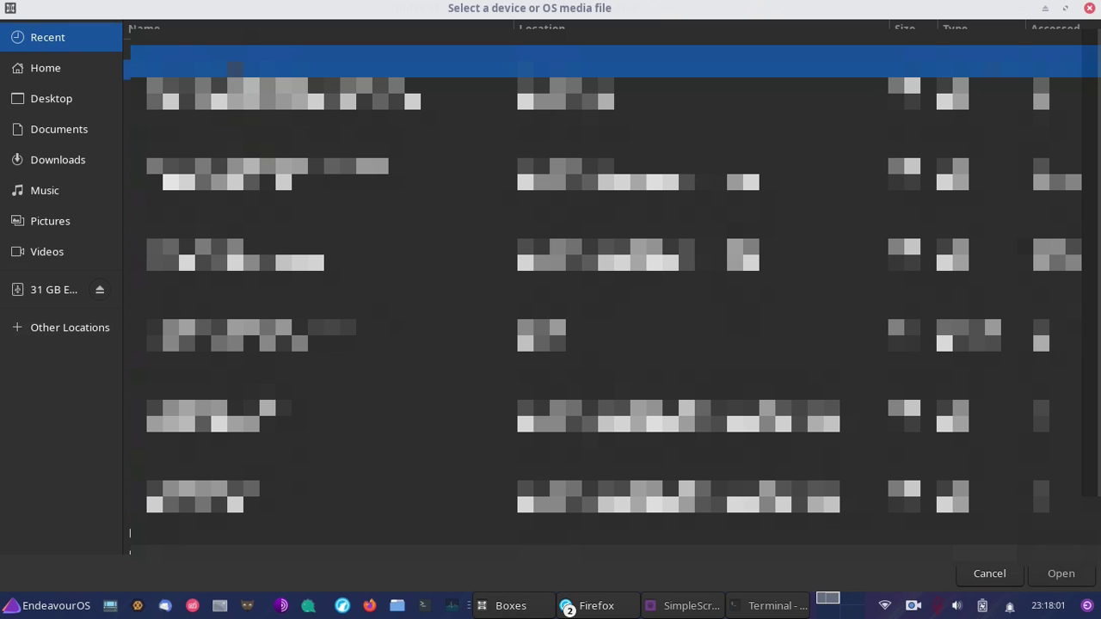
pyautogui.click(1088, 8)
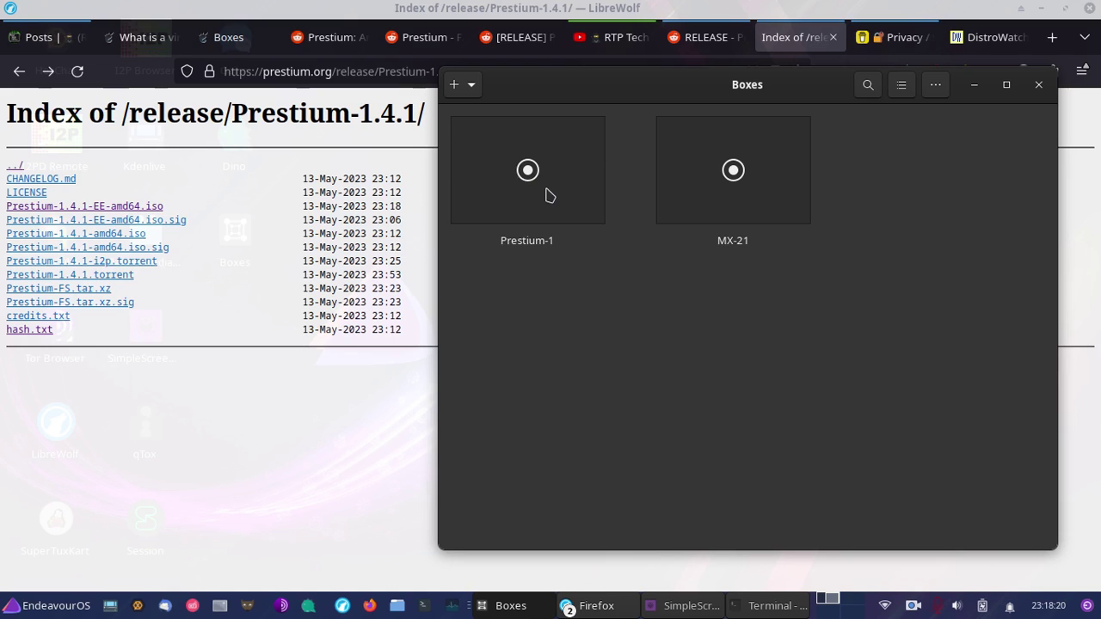
# Step: Maximize the Boxes window and boot the Prestium-1 virtual machine
pyautogui.click(1005, 85)
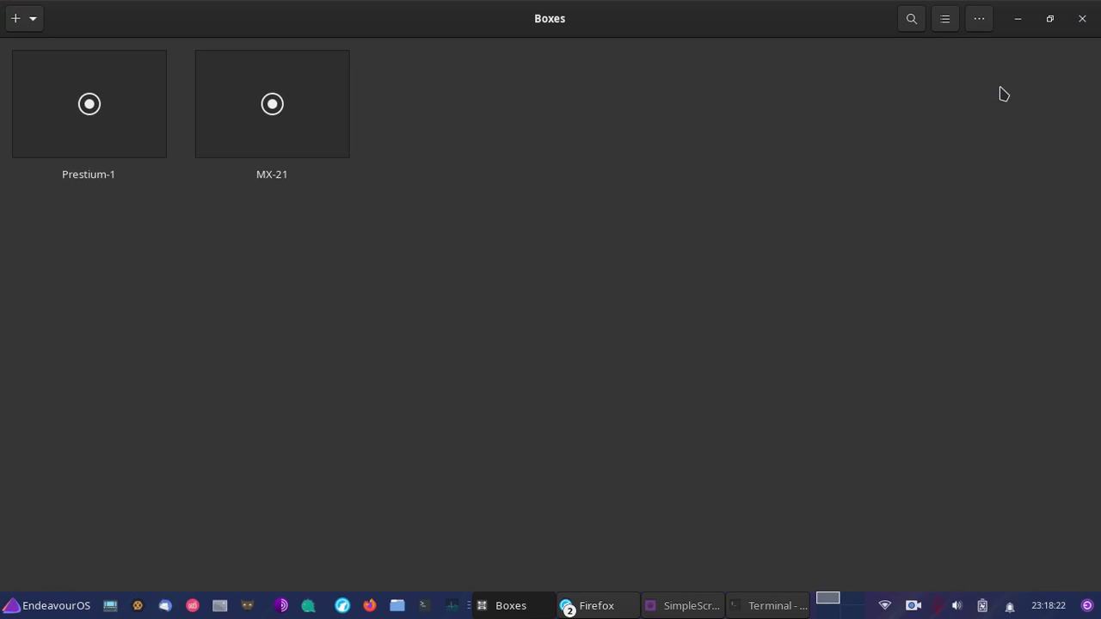
pyautogui.click(97, 118)
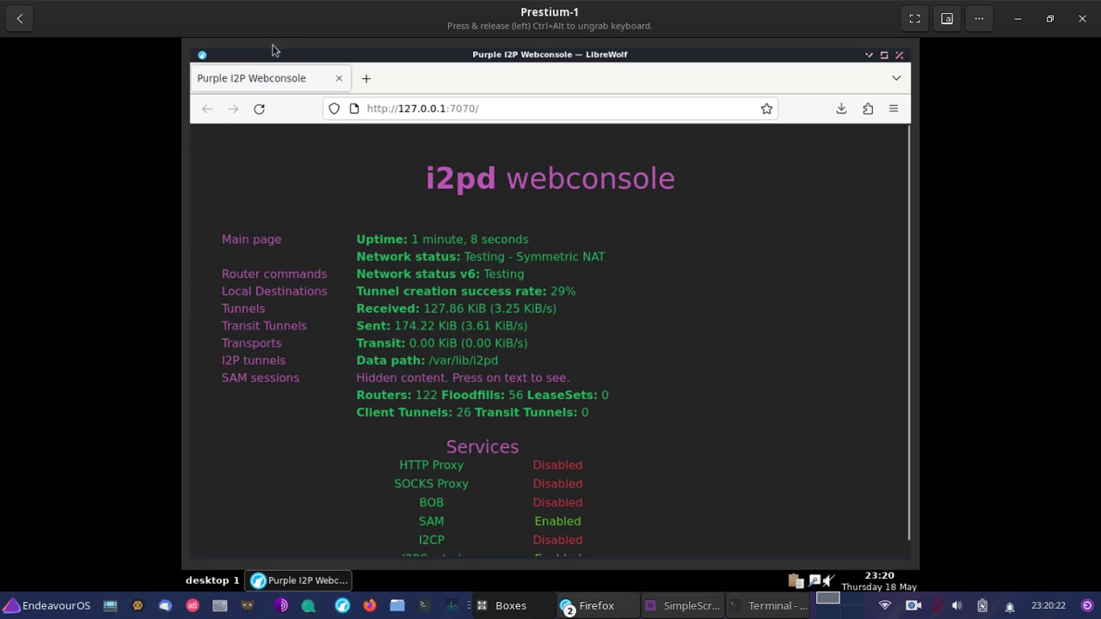
# Step: Open a new browser tab in the VM, then go back to the Purple I2P Webconsole tab
pyautogui.click(363, 82)
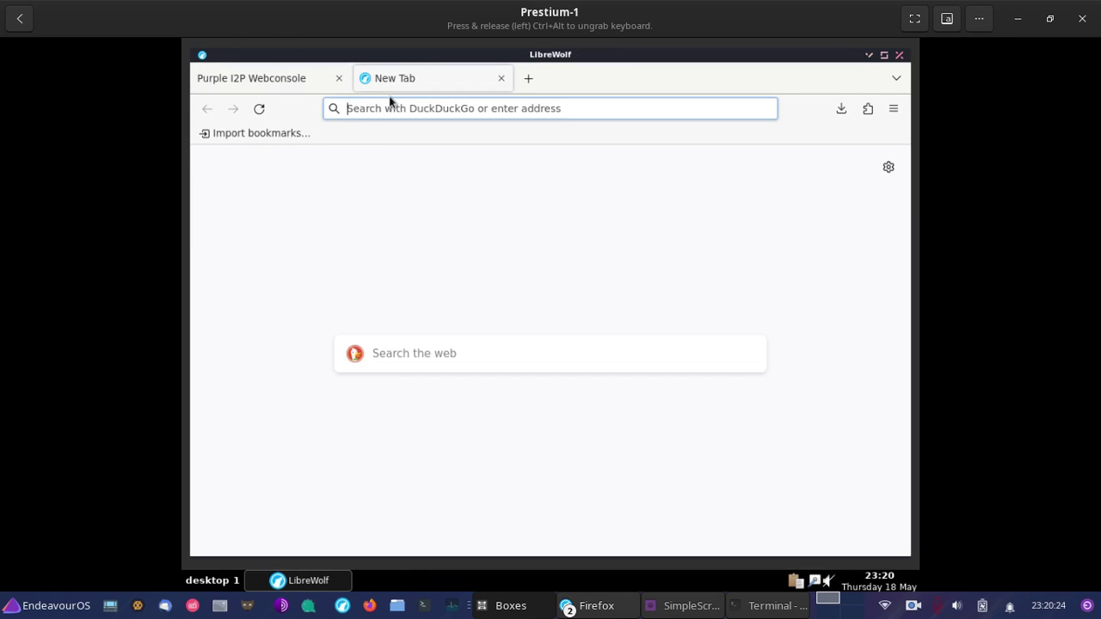
pyautogui.click(311, 87)
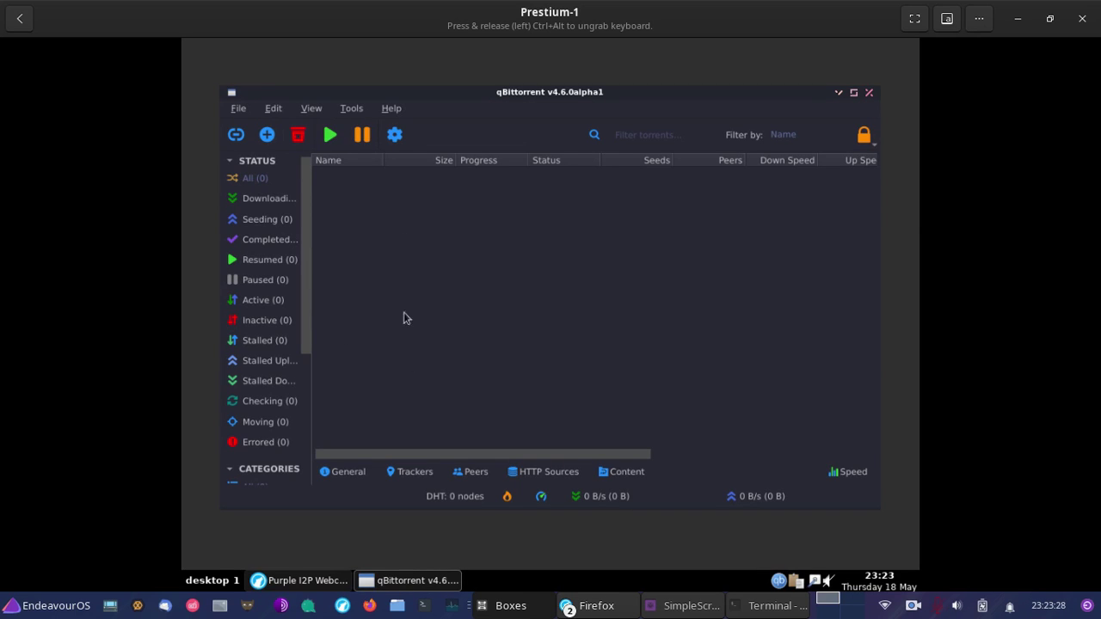
# Step: Quit qBittorrent and launch HexChat IRC from the guest desktop's application menu
pyautogui.hotkey('ctrl', 'q')
pyautogui.rightClick(475, 194)
pyautogui.moveTo(516, 293)
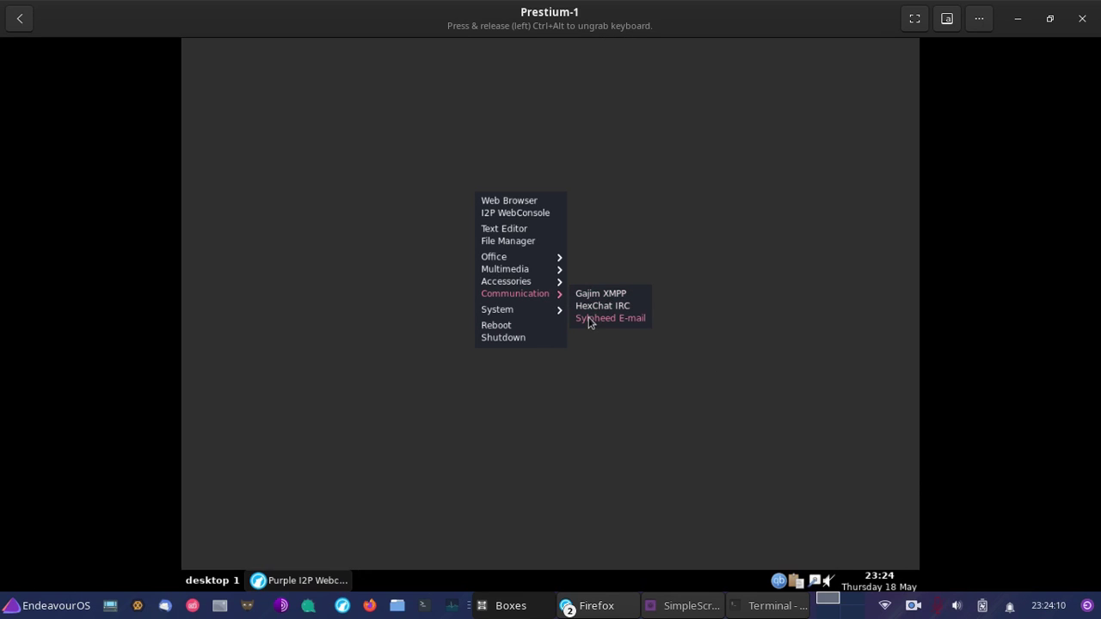
pyautogui.click(592, 312)
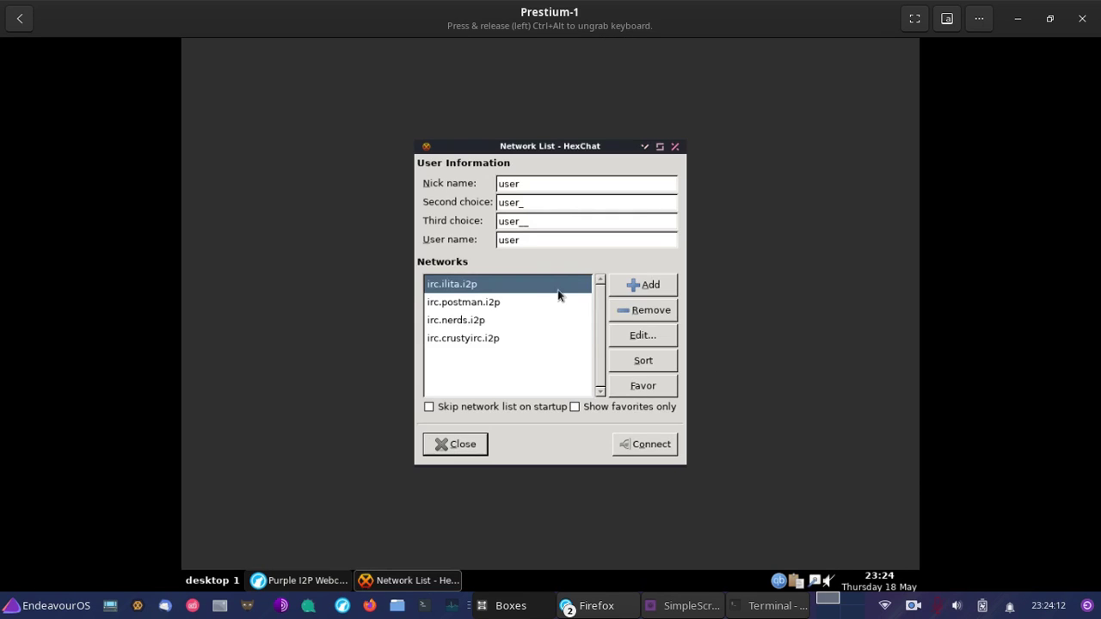
# Step: Change the HexChat nick name to smithy, leaving the user name as user
pyautogui.moveTo(540, 179); pyautogui.dragTo(445, 180)
pyautogui.write('smithy')
pyautogui.press('Tab')
pyautogui.press('Tab')
pyautogui.press('Tab')
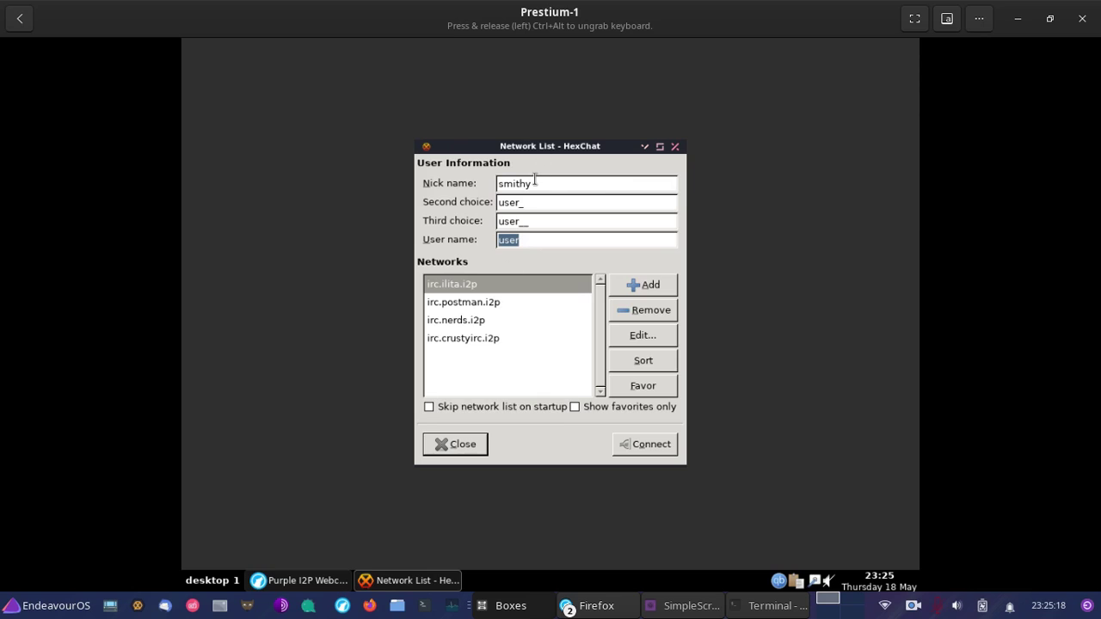
pyautogui.click(530, 238)
pyautogui.moveTo(530, 238); pyautogui.dragTo(435, 240)
pyautogui.click(553, 238)
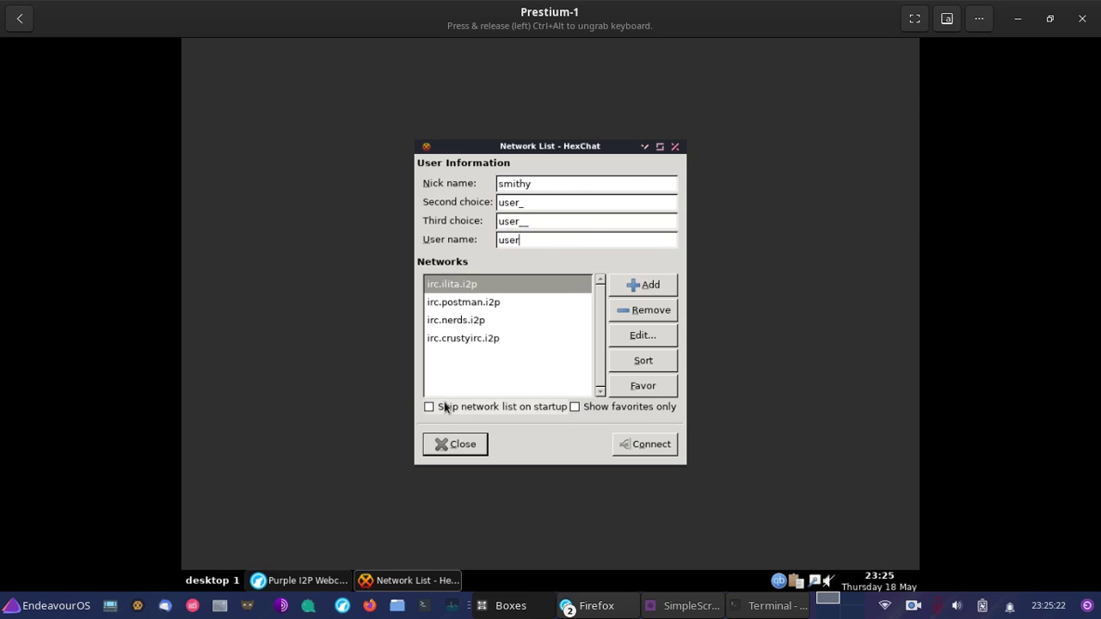
# Step: Connect HexChat to irc.ilita.i2p, dismiss the Connection Complete message, and quit HexChat
pyautogui.click(661, 445)
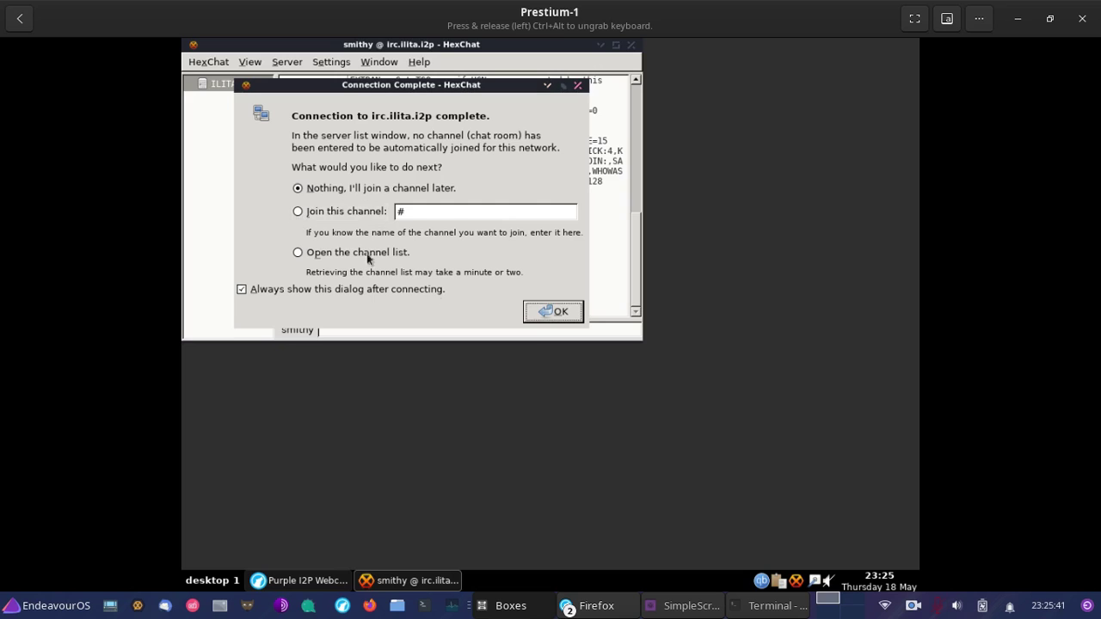
pyautogui.click(560, 311)
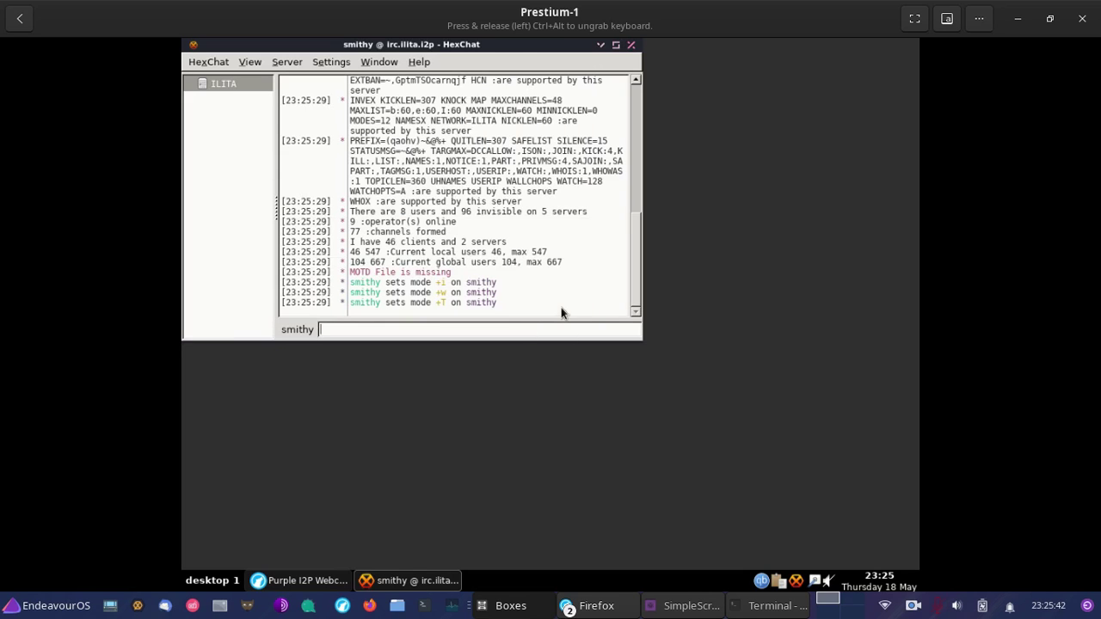
pyautogui.click(631, 44)
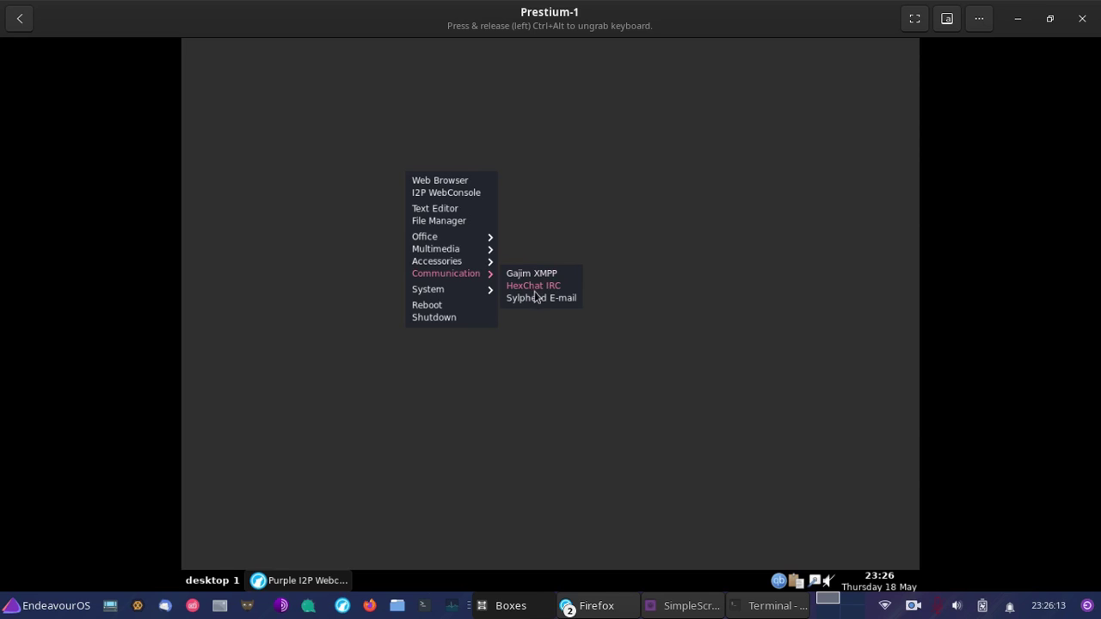
pyautogui.moveTo(448, 290)
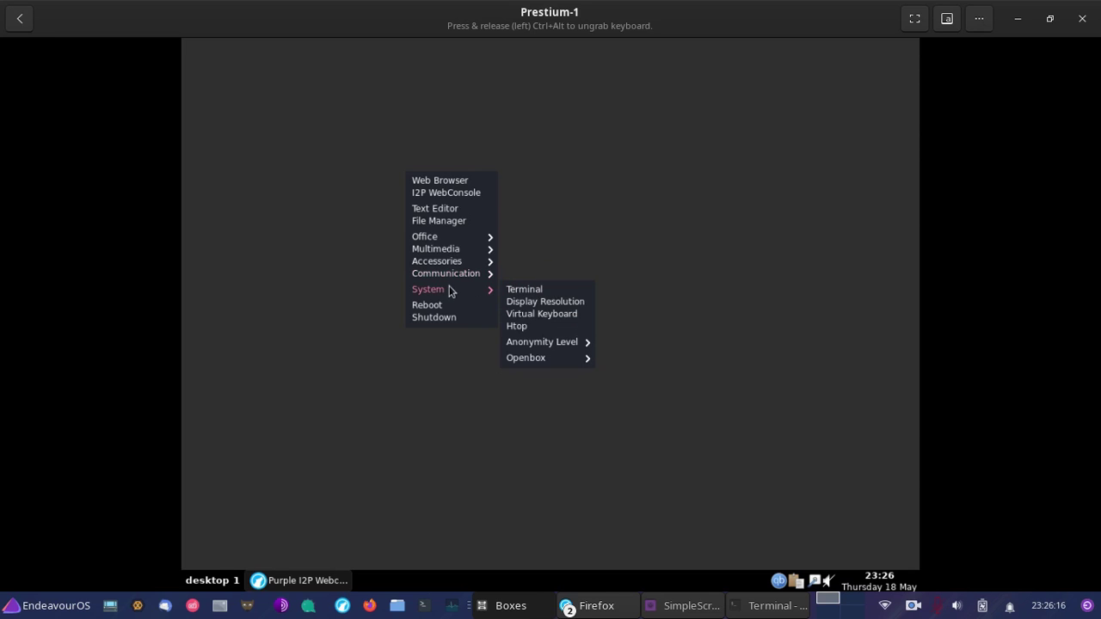
pyautogui.moveTo(430, 263)
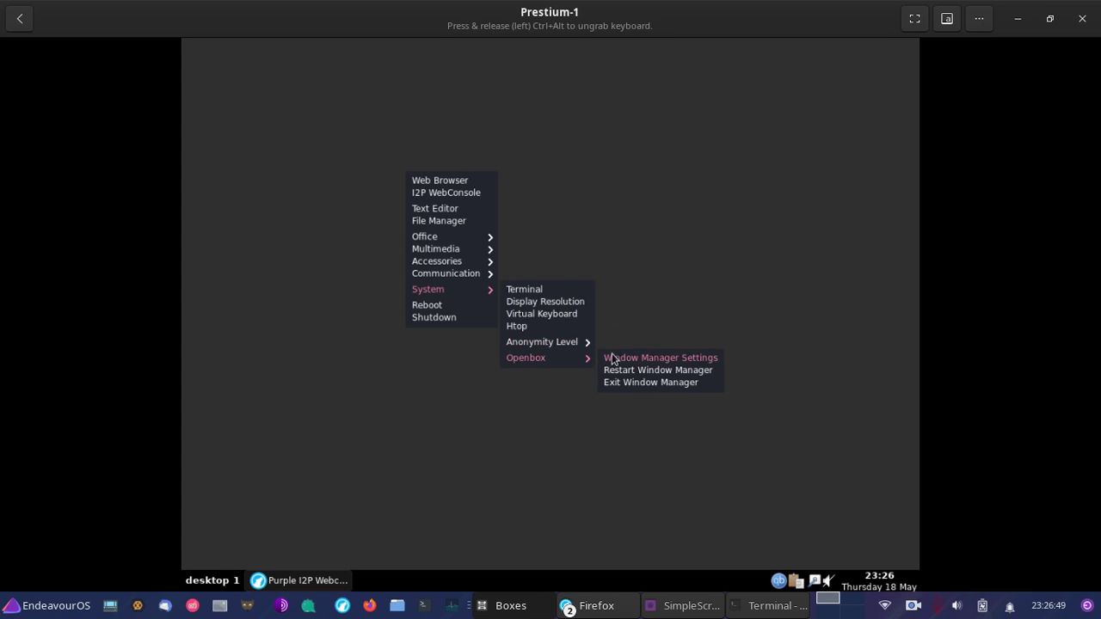
pyautogui.moveTo(572, 343)
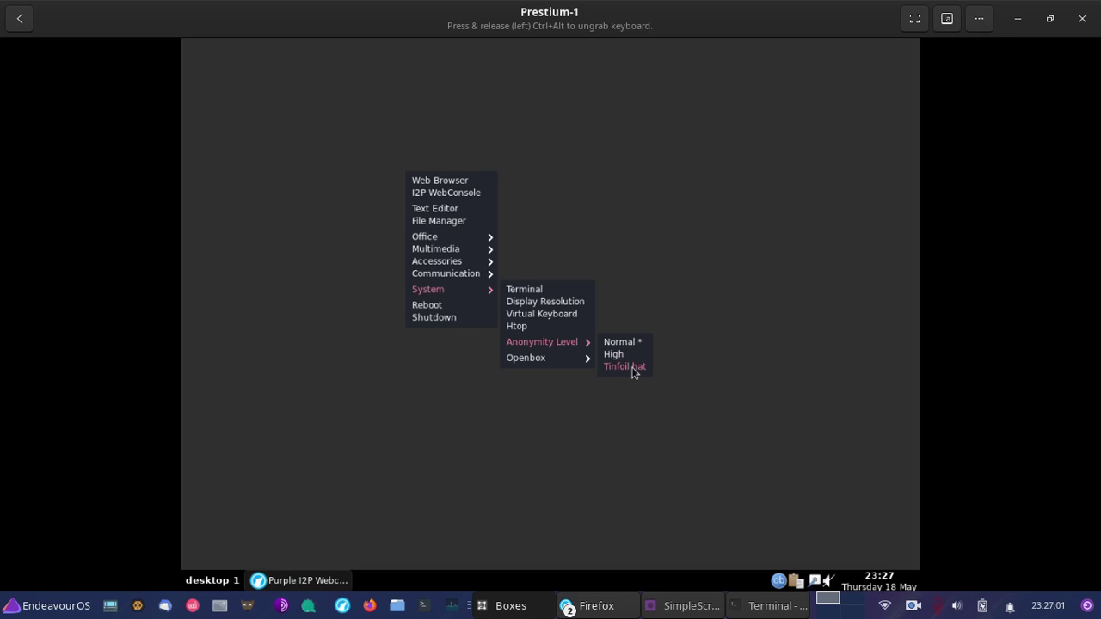
pyautogui.moveTo(528, 359)
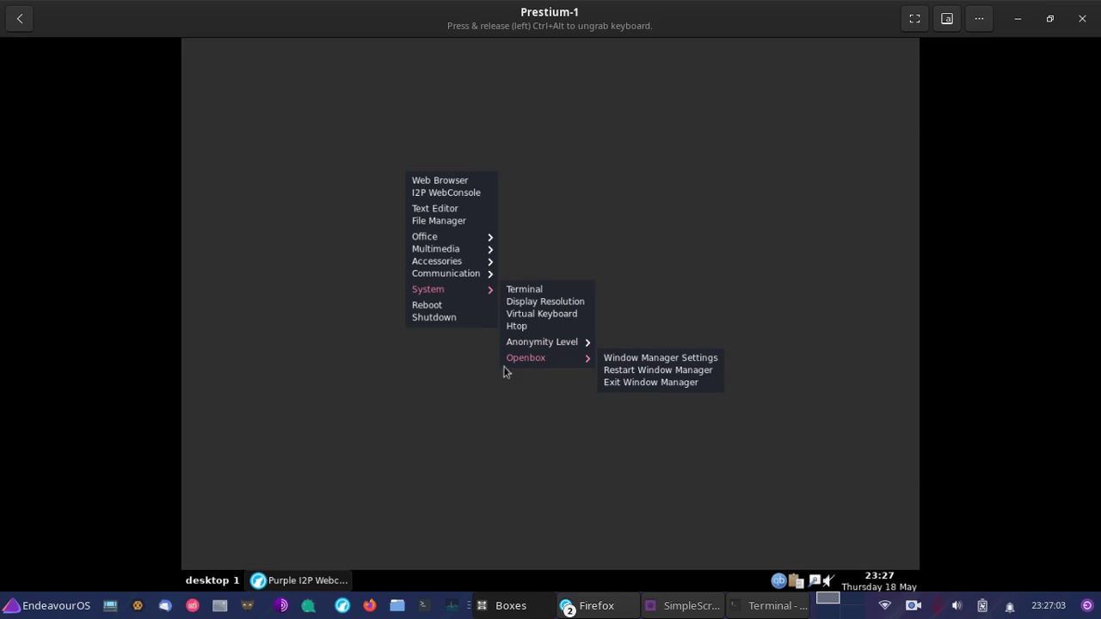
pyautogui.click(556, 457)
pyautogui.rightClick(364, 388)
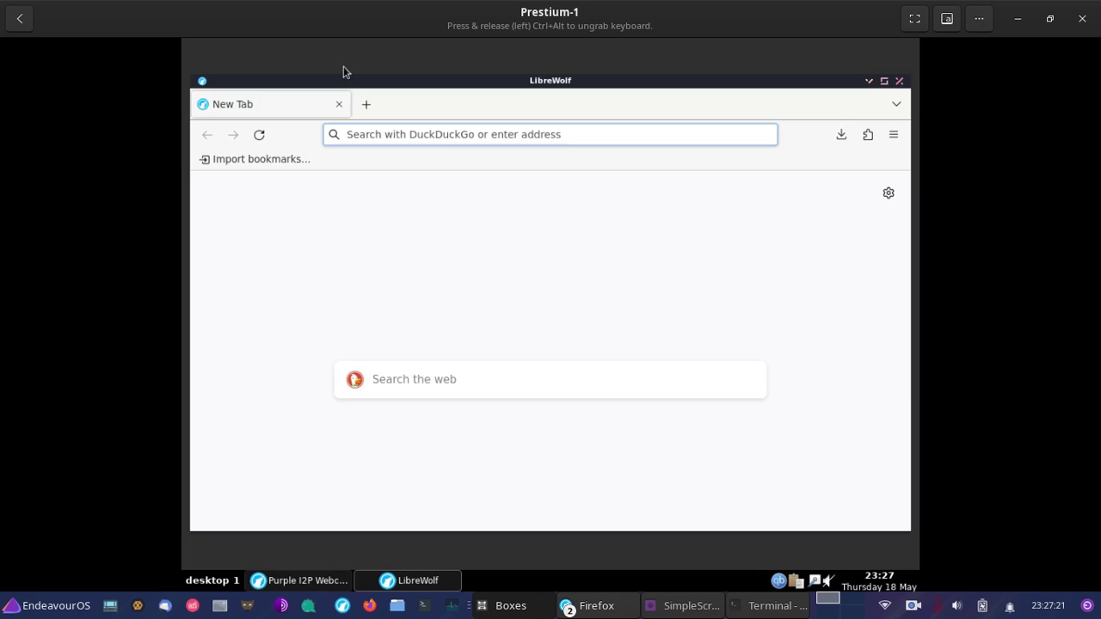
pyautogui.write('htt')
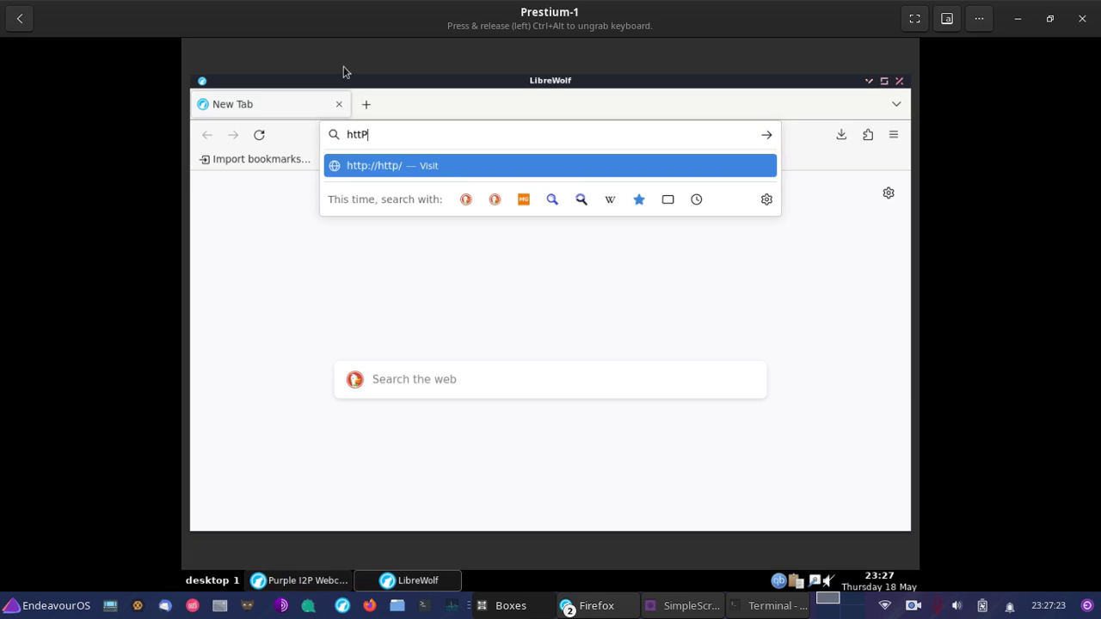
pyautogui.write('P;/')
pyautogui.press('BackSpace')
pyautogui.press('BackSpace')
pyautogui.write('://o')
pyautogui.press('BackSpace')
pyautogui.write('i2pforum.i2p')
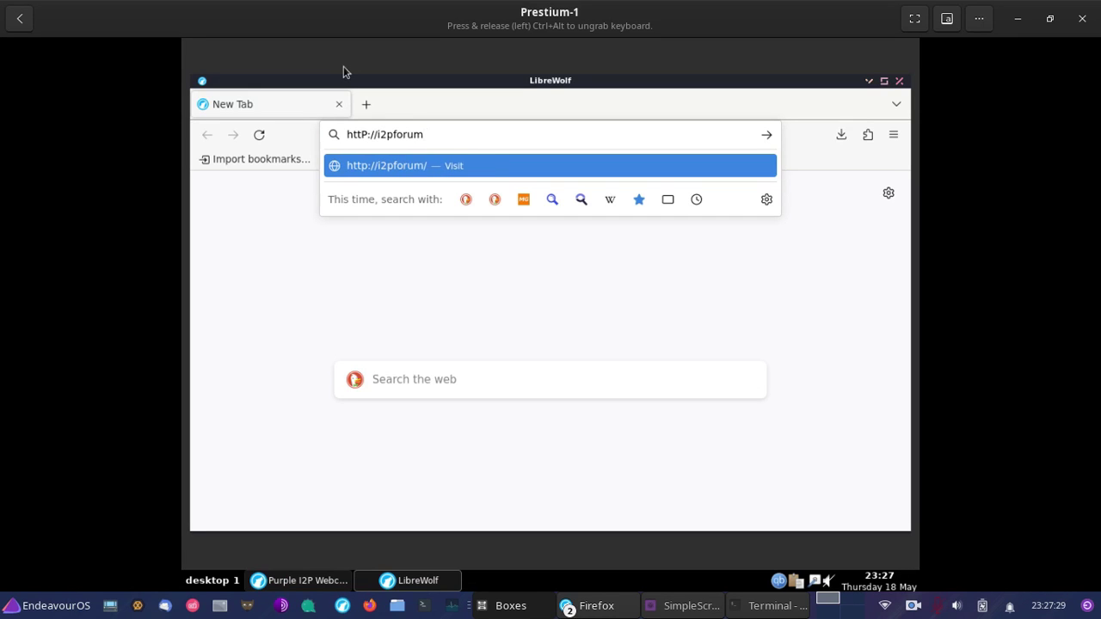
pyautogui.press('Return')
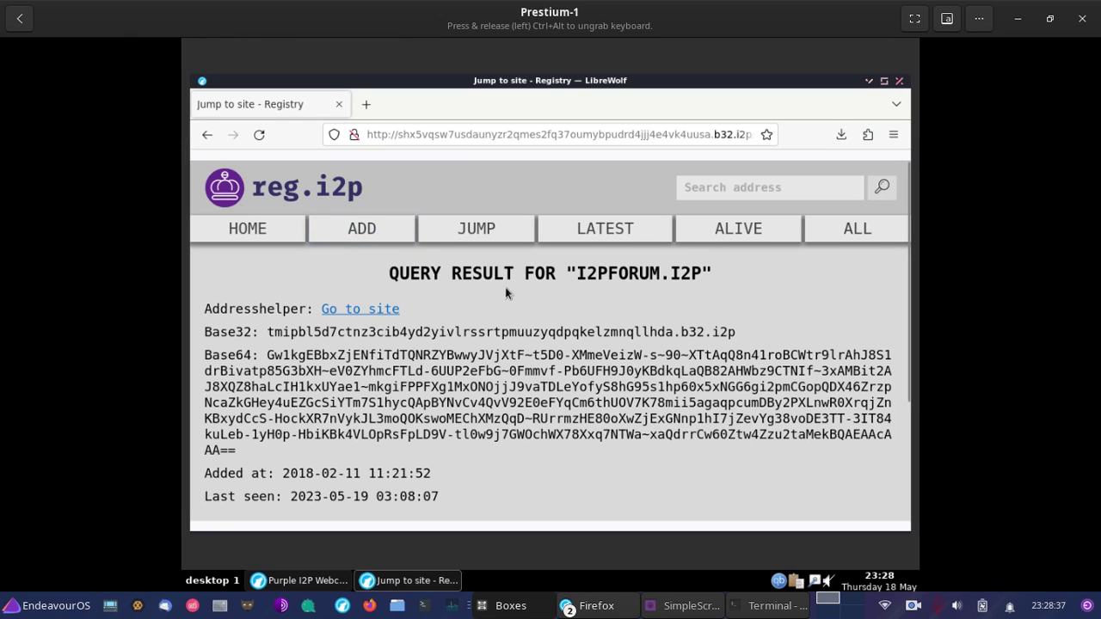
pyautogui.click(335, 311)
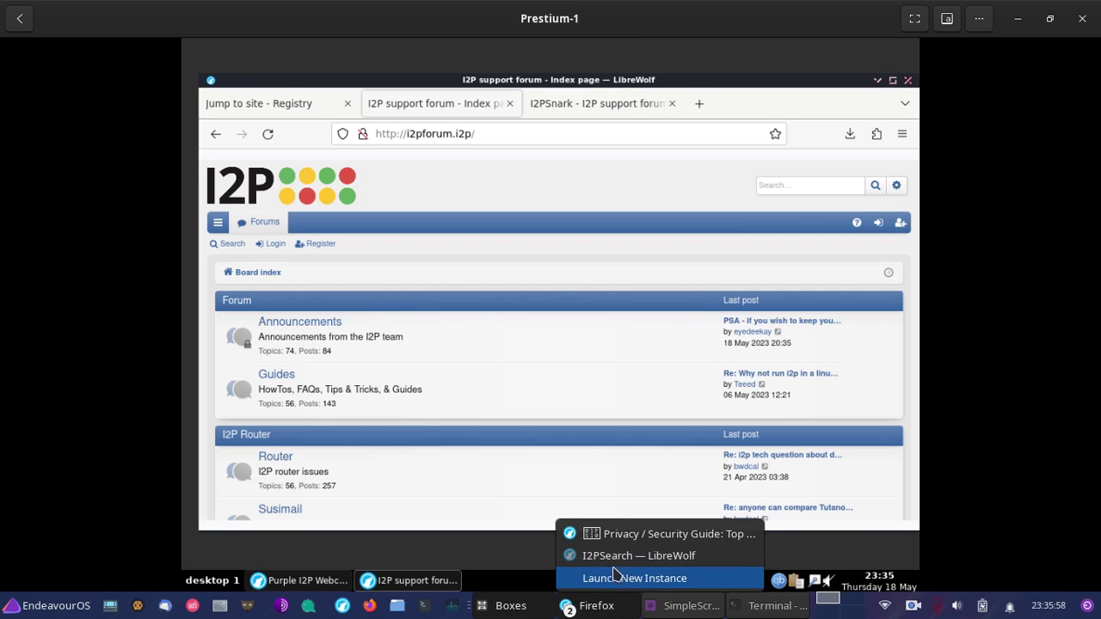
# Step: In the host browser, view the 'What is a virtual machine', Boxes help, and Prestium 1.4 release tabs
pyautogui.click(622, 534)
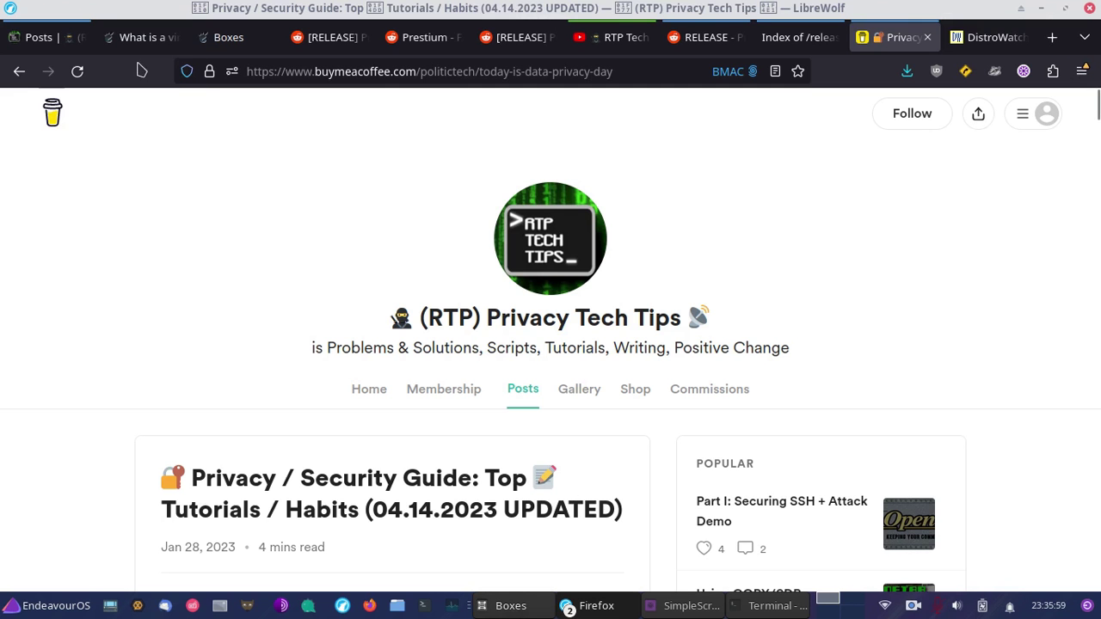
pyautogui.click(126, 43)
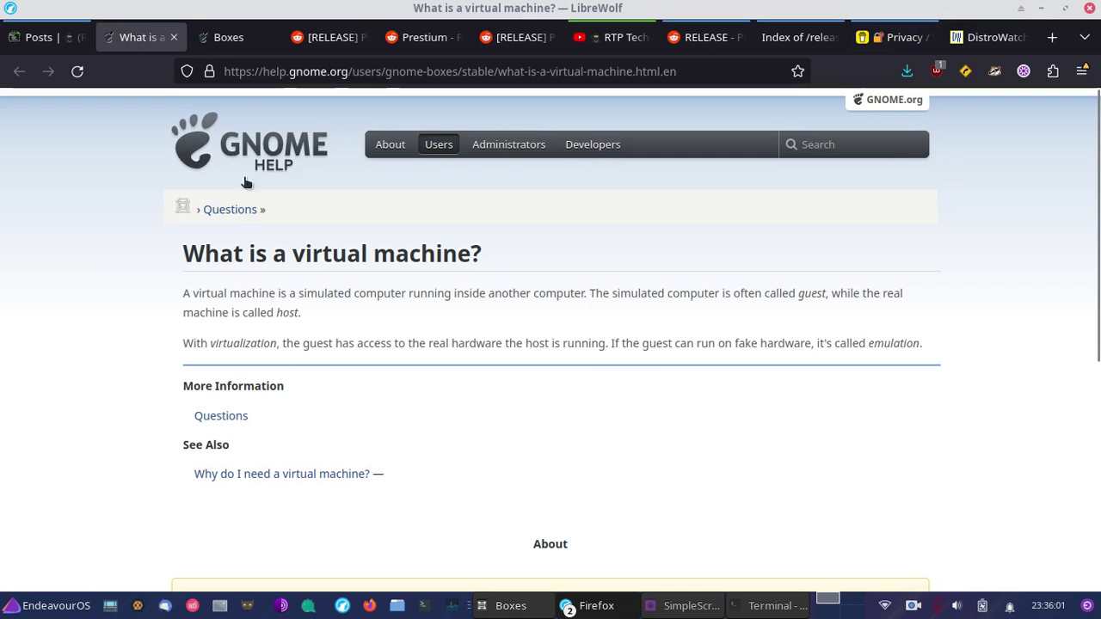
pyautogui.click(234, 39)
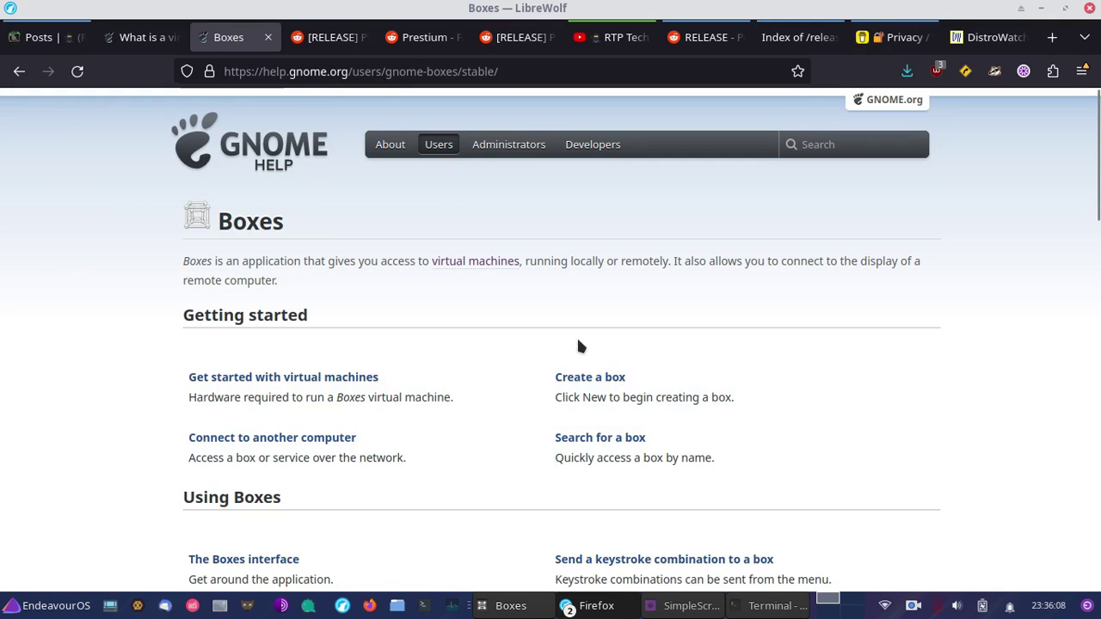
pyautogui.click(315, 38)
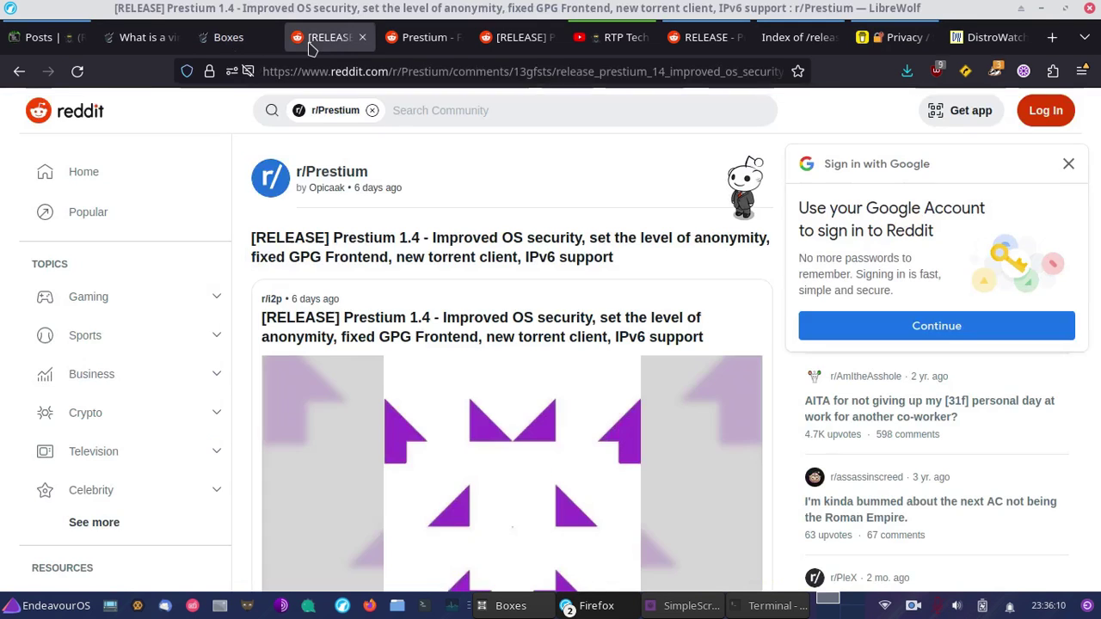